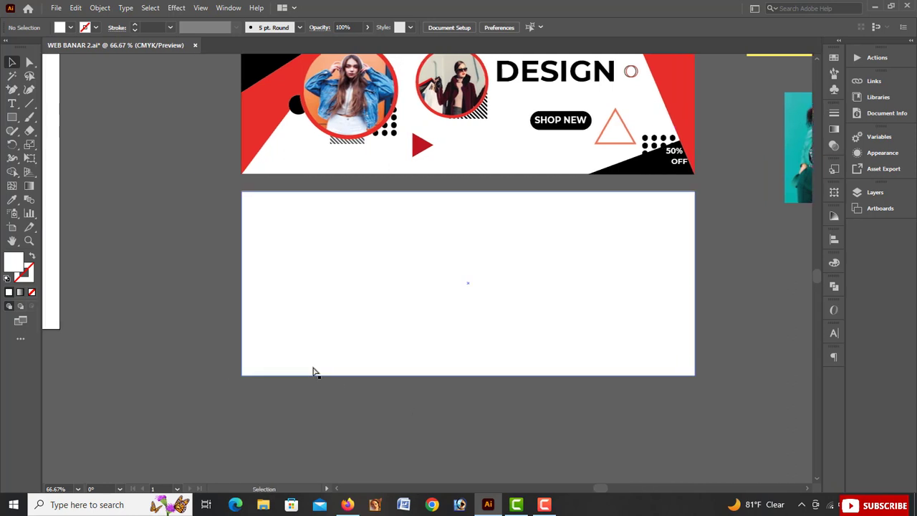
# Draw a tall narrow rectangle beside the blank white banner and fill it with dark red
pyautogui.moveTo(12, 117); pyautogui.dragTo(64, 117)
pyautogui.moveTo(99, 194); pyautogui.dragTo(170, 411)
pyautogui.press('v')
pyautogui.moveTo(395, 295); pyautogui.dragTo(395, 331)
pyautogui.scroll(-2, 384, 254)
pyautogui.moveTo(112, 227); pyautogui.dragTo(131, 226)
pyautogui.click(70, 28)
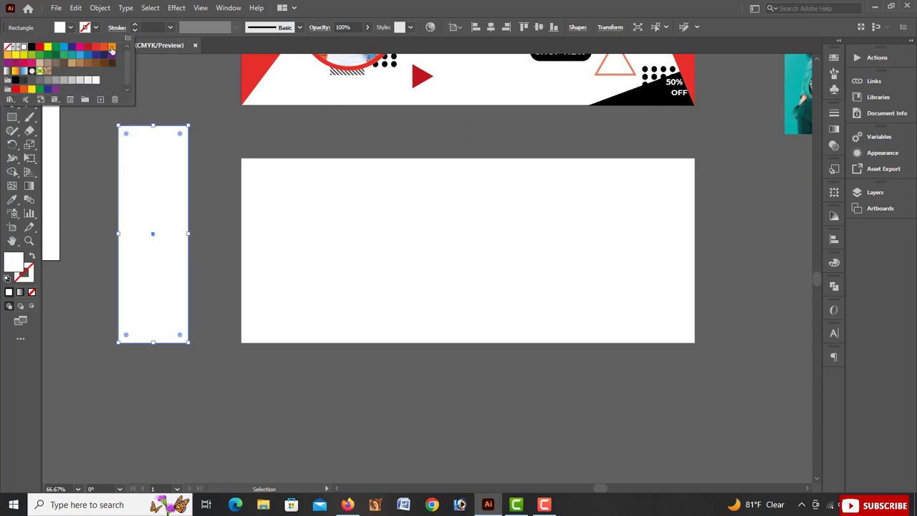
pyautogui.click(87, 47)
pyautogui.click(166, 100)
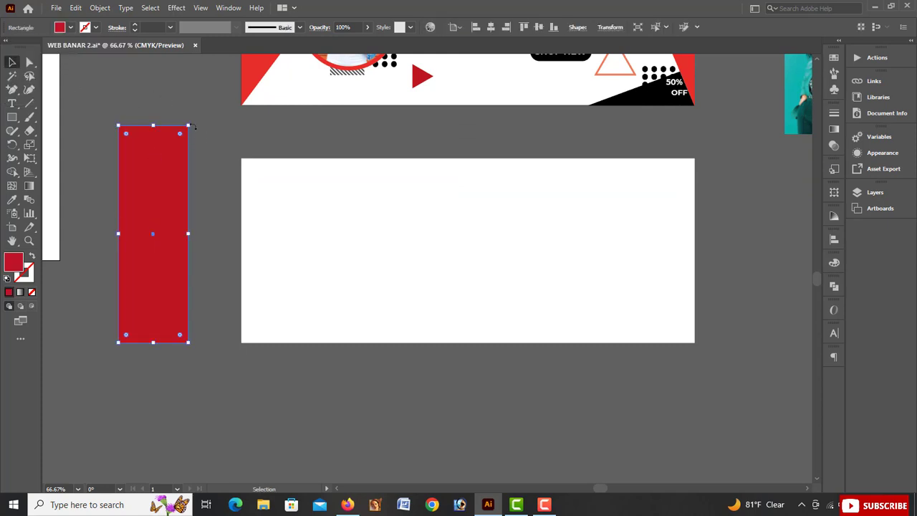
# Rotate the red rectangle into a diagonal bar and move it onto the banner with its lower corner at the banner's lower-left corner
pyautogui.moveTo(212, 161); pyautogui.dragTo(246, 223)
pyautogui.moveTo(175, 225); pyautogui.dragTo(309, 231)
pyautogui.hotkey('ctrl', '=')
pyautogui.hotkey('ctrl', '=')
pyautogui.click(508, 88)
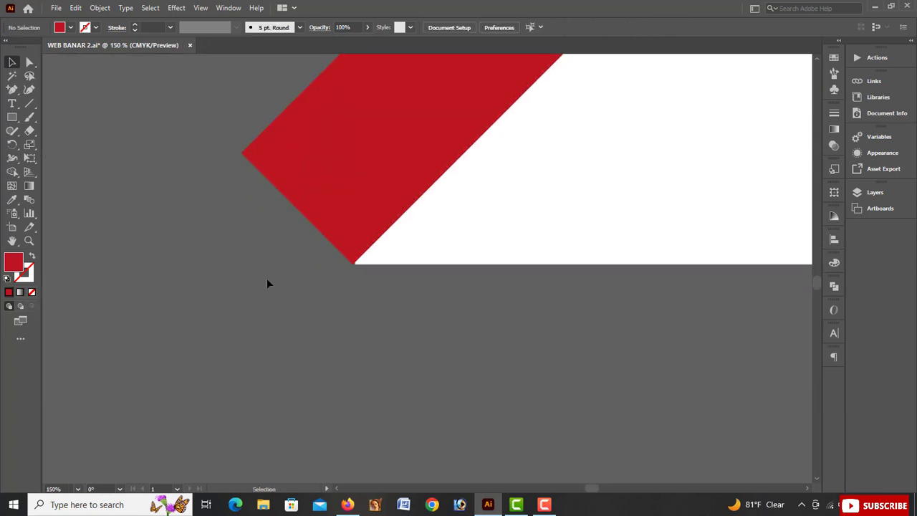
# Lengthen the diagonal red bar beyond the banner's upper edge and make it slightly narrower
pyautogui.moveTo(273, 315); pyautogui.dragTo(276, 313)
pyautogui.moveTo(349, 229); pyautogui.dragTo(202, 451)
pyautogui.moveTo(390, 209); pyautogui.dragTo(426, 174)
pyautogui.moveTo(290, 415); pyautogui.dragTo(285, 407)
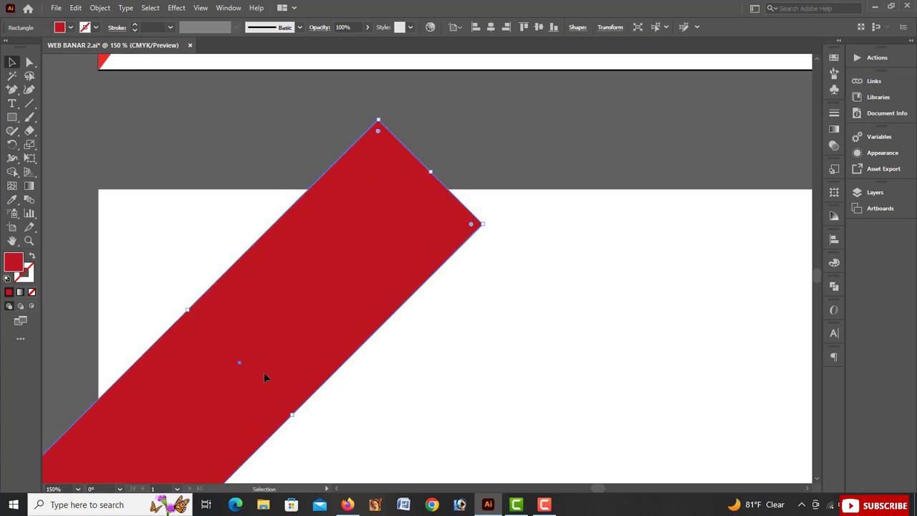
# Move the red bar so its lowest corner meets the banner's lower-left corner again
pyautogui.scroll(-3, 261, 344)
pyautogui.hotkey('ctrl', '-')
pyautogui.moveTo(391, 294); pyautogui.dragTo(374, 266)
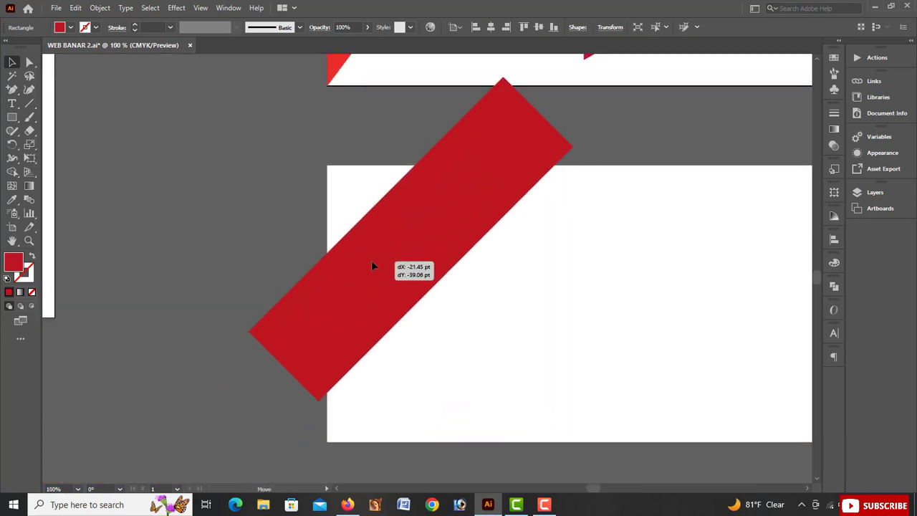
pyautogui.moveTo(297, 385); pyautogui.dragTo(332, 387)
pyautogui.click(439, 120)
# Reshape the bar's lower end by moving its outer corner point inward onto the banner's left edge
pyautogui.hotkey('ctrl', '+')
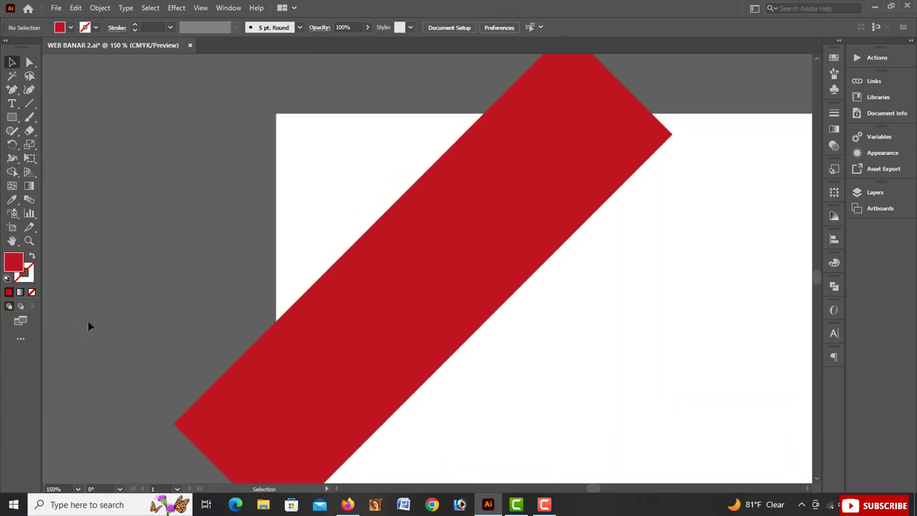
pyautogui.moveTo(88, 322); pyautogui.dragTo(202, 108)
pyautogui.hotkey('ctrl', '+')
pyautogui.moveTo(186, 221); pyautogui.dragTo(133, 288)
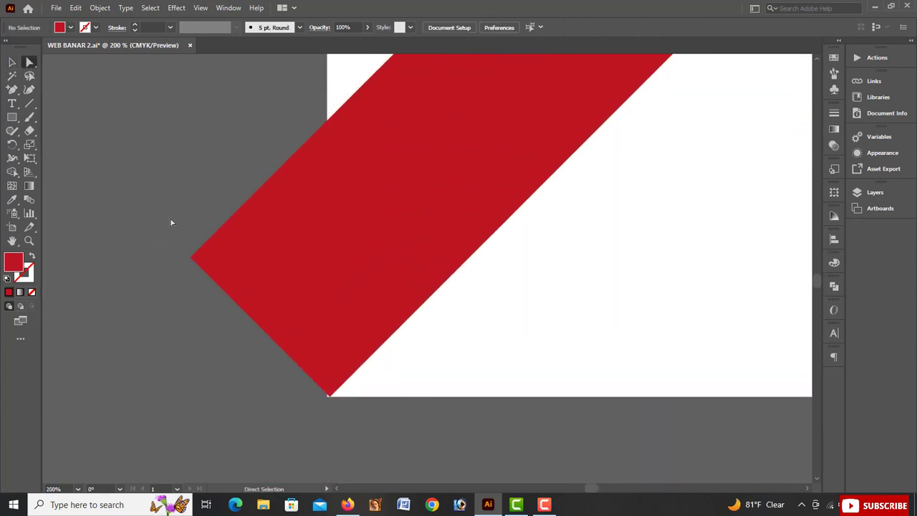
pyautogui.moveTo(192, 259); pyautogui.dragTo(326, 219)
pyautogui.hotkey('ctrl', 'z')
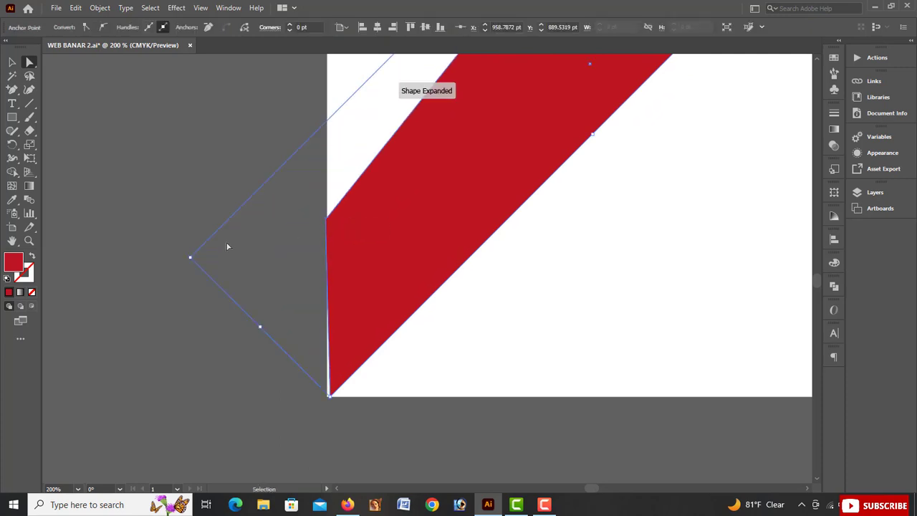
pyautogui.hotkey('ctrl', '+')
pyautogui.moveTo(319, 350); pyautogui.dragTo(247, 131)
pyautogui.click(305, 236)
pyautogui.moveTo(364, 313); pyautogui.dragTo(355, 319)
pyautogui.click(317, 240)
# Move the two corner points of the bar's upper end onto the banner's top edge
pyautogui.moveTo(315, 143); pyautogui.dragTo(307, 279)
pyautogui.moveTo(516, 68); pyautogui.dragTo(260, 298)
pyautogui.moveTo(502, 86); pyautogui.dragTo(248, 430)
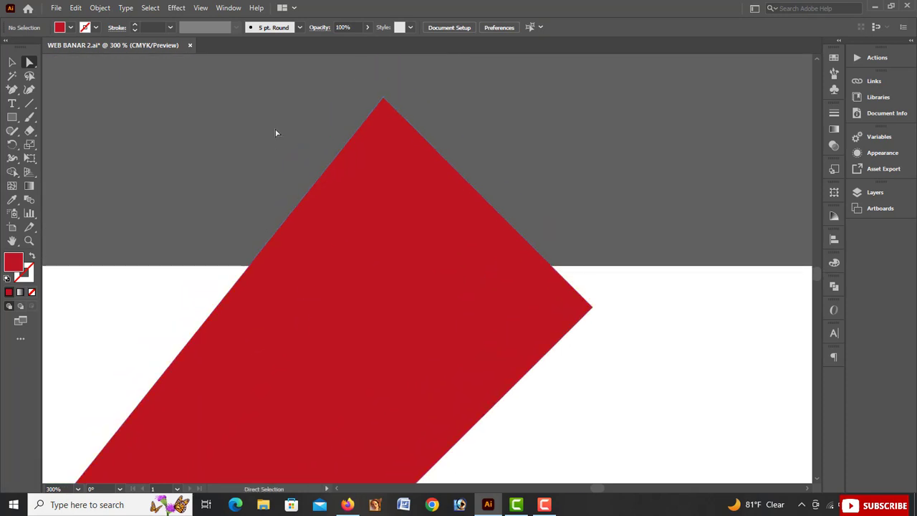
pyautogui.moveTo(384, 102); pyautogui.dragTo(313, 272)
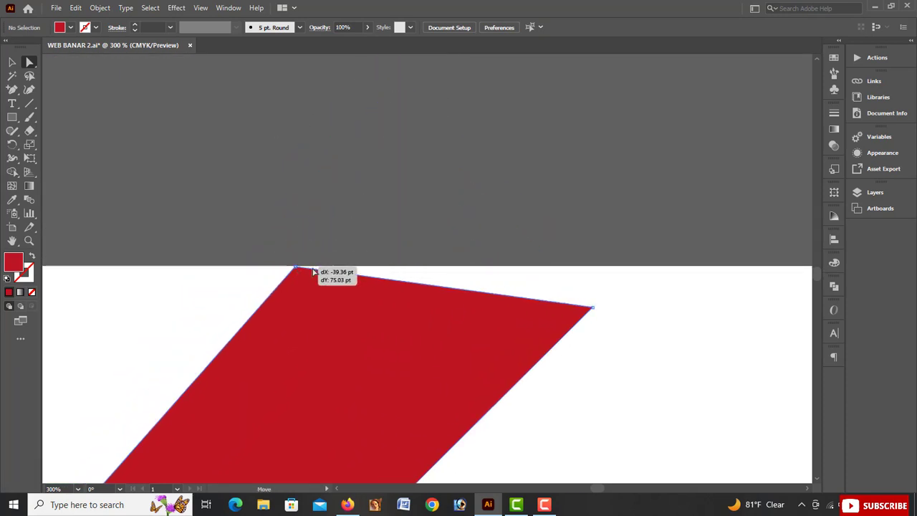
pyautogui.moveTo(593, 310); pyautogui.dragTo(594, 267)
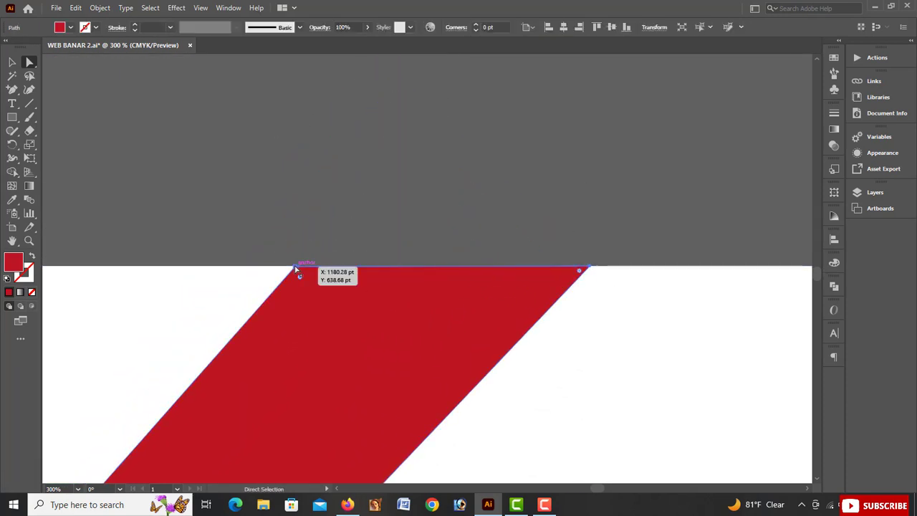
pyautogui.click(319, 200)
# Shift the red bar up and to the left so it overhangs the banner's top and left edges
pyautogui.hotkey('ctrl', '-')
pyautogui.hotkey('ctrl', '-')
pyautogui.scroll(-7, 297, 172)
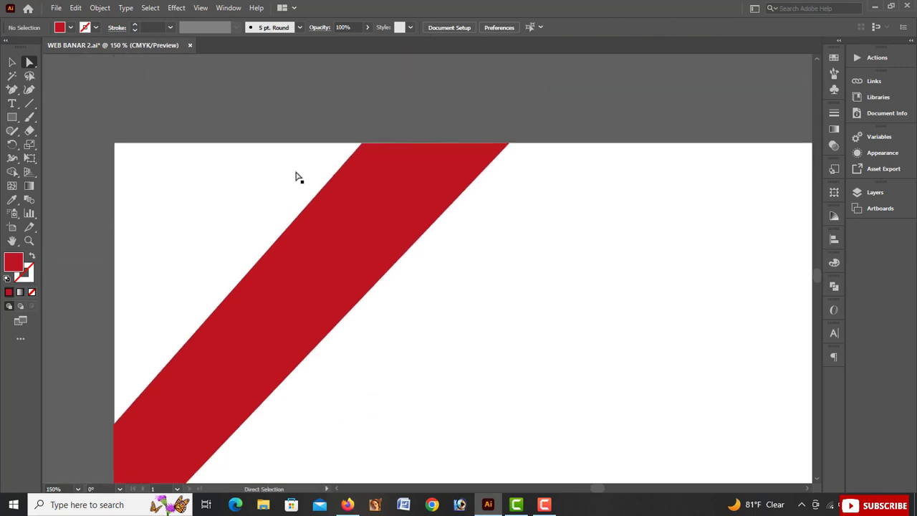
pyautogui.hscroll(-3, 244, 193)
pyautogui.hscroll(-2, 154, 225)
pyautogui.moveTo(403, 256); pyautogui.dragTo(325, 258)
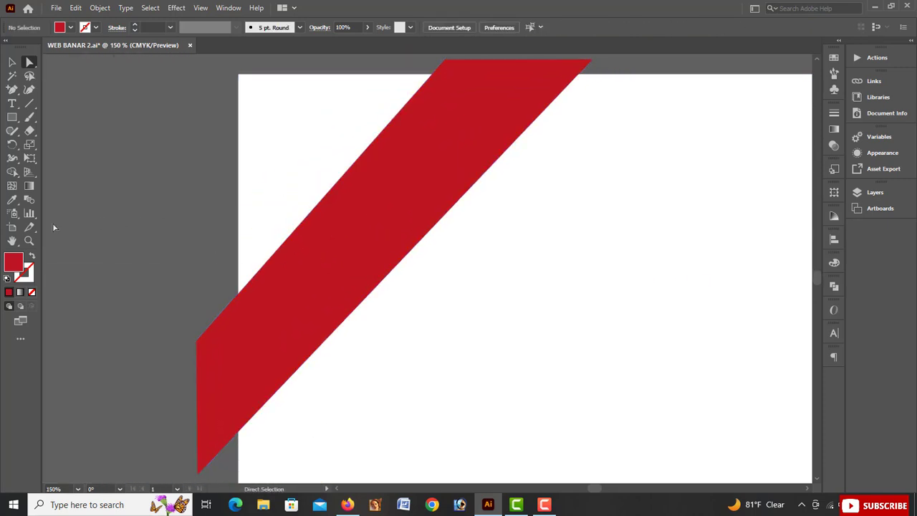
# Trim the parts of the red bar outside the banner with the Shape Builder, then deselect everything
pyautogui.hotkey('ctrl', 'a')
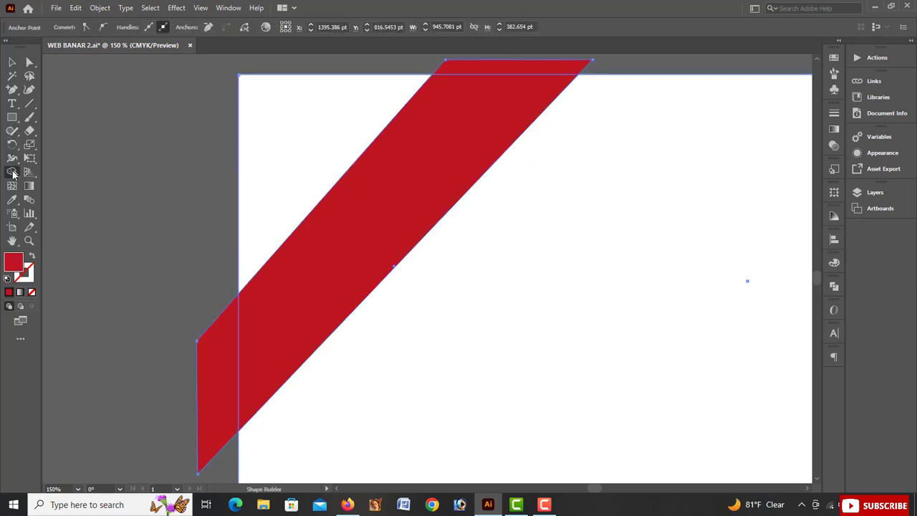
pyautogui.moveTo(203, 318); pyautogui.dragTo(205, 434)
pyautogui.scroll(2, 694, 156)
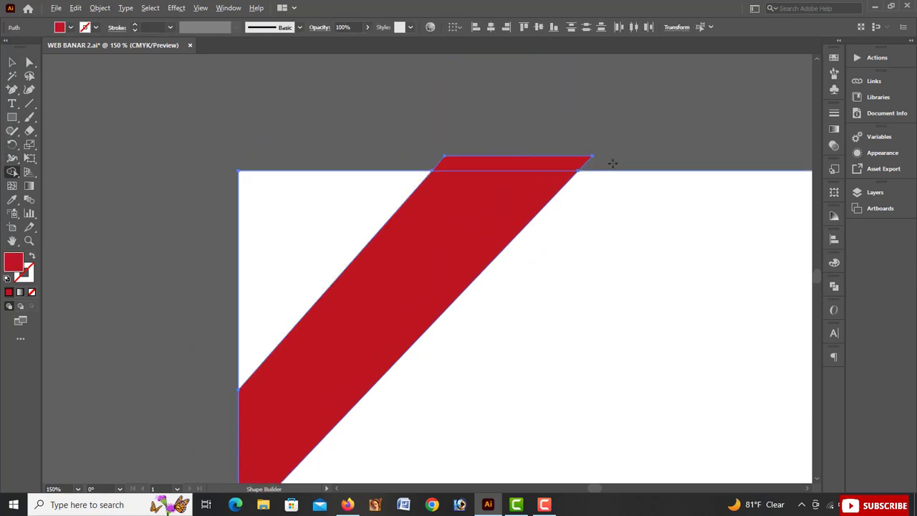
pyautogui.moveTo(409, 164); pyautogui.dragTo(407, 165)
pyautogui.click(13, 63)
pyautogui.click(327, 108)
# Draw a red circle about 179 pt in diameter overlapping the lower edge of the diagonal bar
pyautogui.hscroll(4, 327, 108)
pyautogui.scroll(-7, 328, 108)
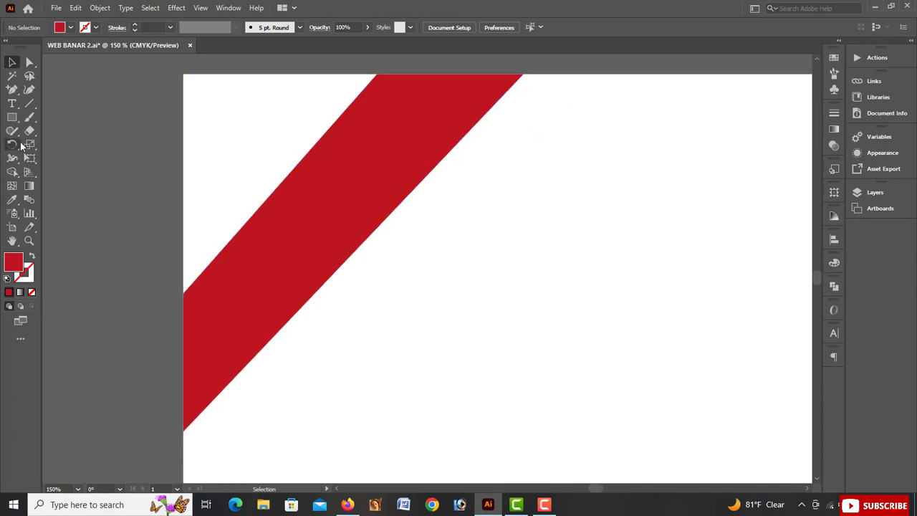
pyautogui.rightClick(13, 119)
pyautogui.click(56, 145)
pyautogui.moveTo(387, 274); pyautogui.dragTo(490, 374)
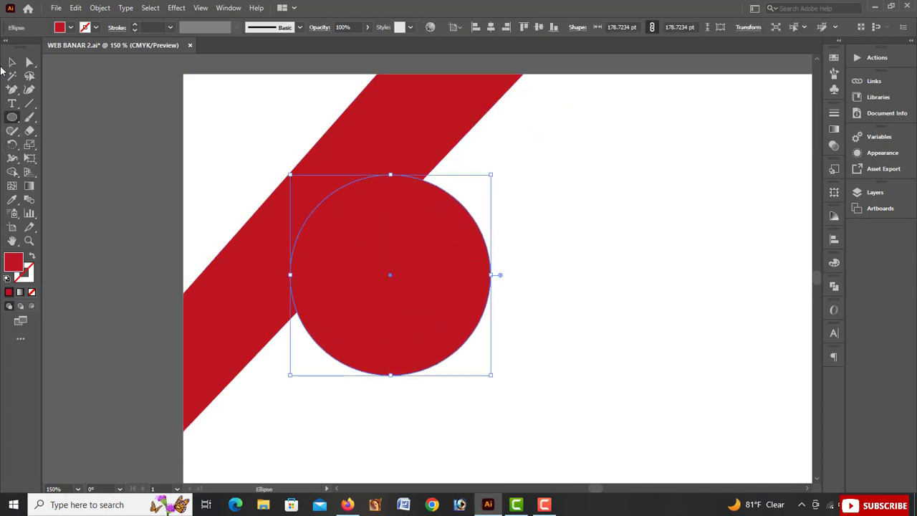
pyautogui.moveTo(435, 310); pyautogui.dragTo(459, 312)
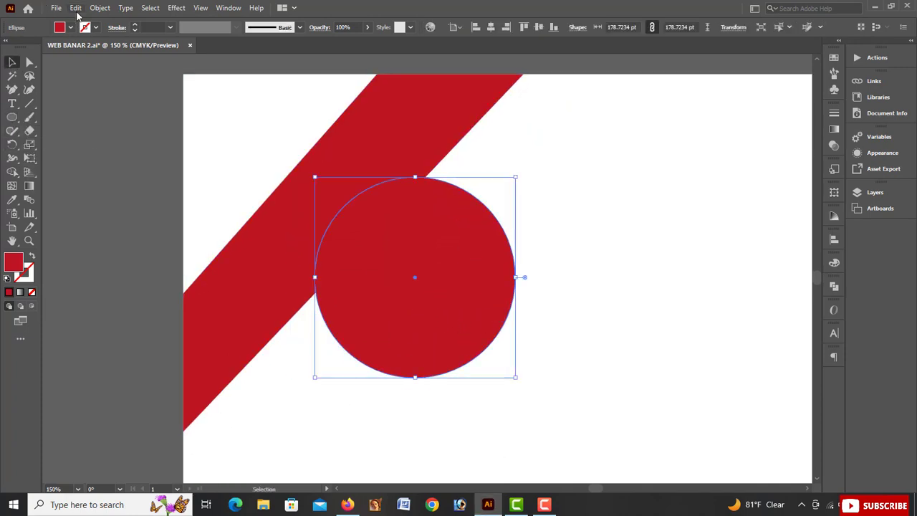
pyautogui.click(75, 8)
pyautogui.click(97, 65)
pyautogui.click(75, 8)
pyautogui.click(101, 78)
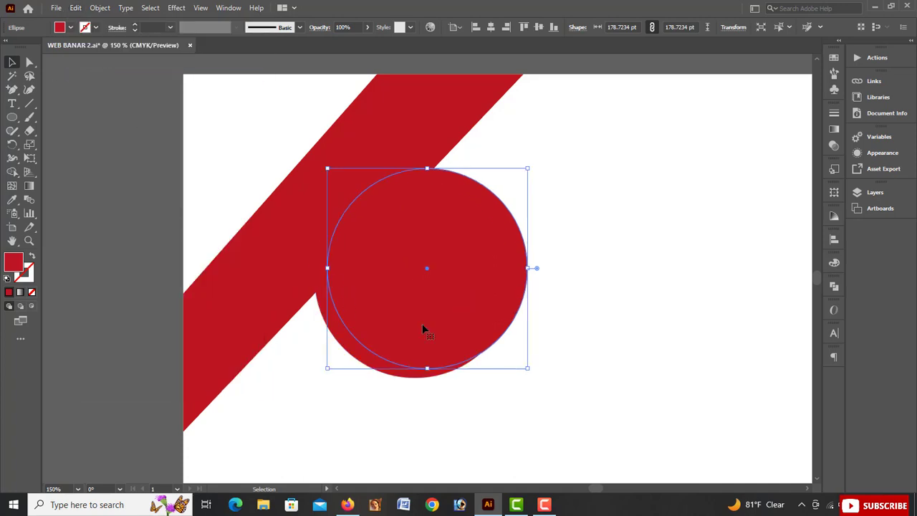
pyautogui.moveTo(461, 323); pyautogui.dragTo(451, 328)
pyautogui.hotkey('ctrl', 'z')
pyautogui.hotkey('ctrl', 'z')
pyautogui.hotkey('ctrl', 'z')
# Paste a copy of the circle in front and shrink it about its centre to about 152 pt
pyautogui.click(76, 8)
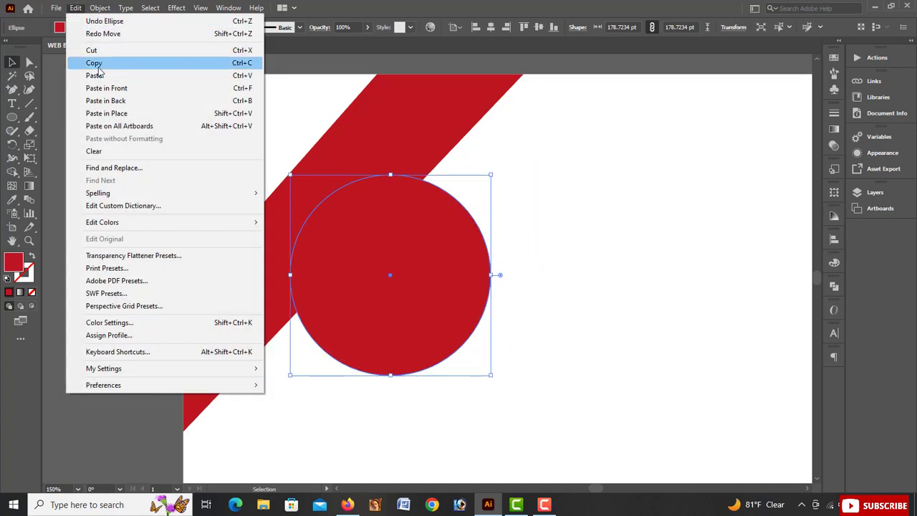
pyautogui.click(97, 65)
pyautogui.click(75, 8)
pyautogui.click(99, 89)
pyautogui.moveTo(490, 374); pyautogui.dragTo(475, 365)
# Fill the smaller inner circle with medium gray and deselect it
pyautogui.click(96, 27)
pyautogui.click(71, 28)
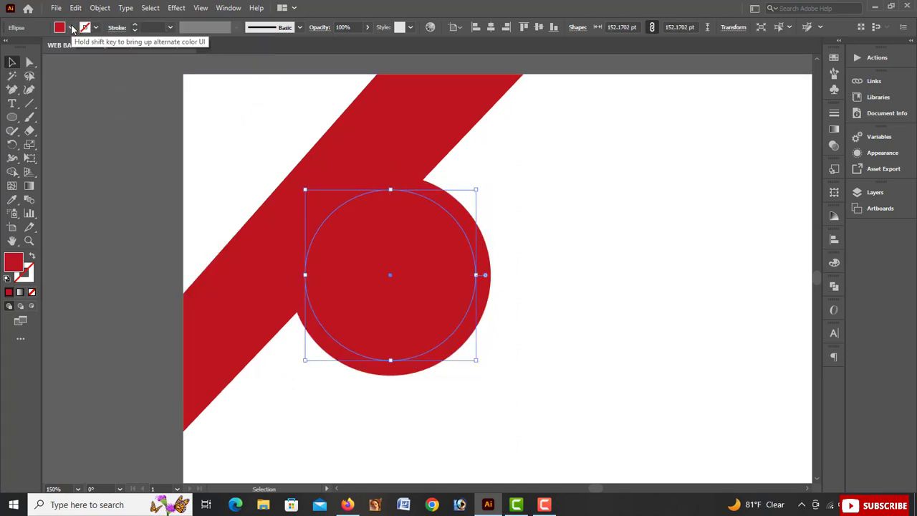
pyautogui.click(70, 28)
pyautogui.click(46, 82)
pyautogui.click(217, 152)
pyautogui.click(133, 138)
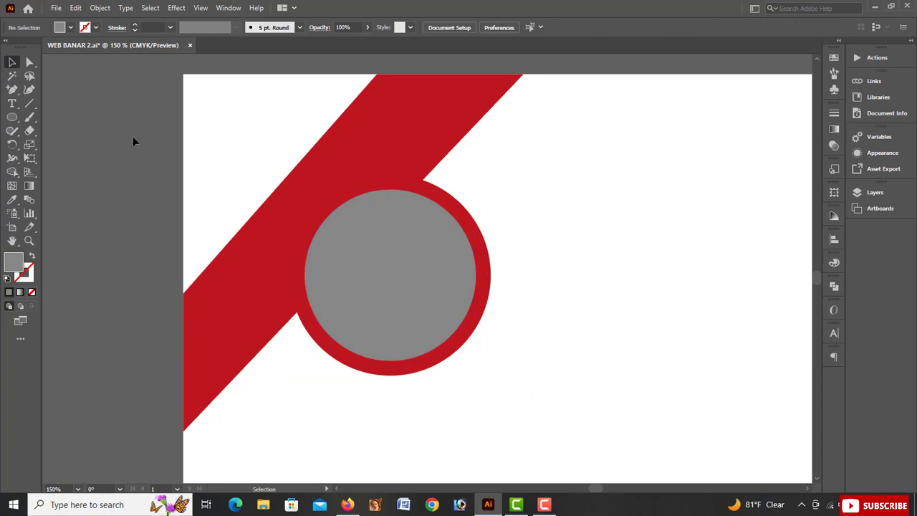
# Enlarge the gray inner circle slightly about its centre to thin the red ring
pyautogui.click(401, 308)
pyautogui.moveTo(477, 361); pyautogui.dragTo(480, 365)
pyautogui.click(488, 360)
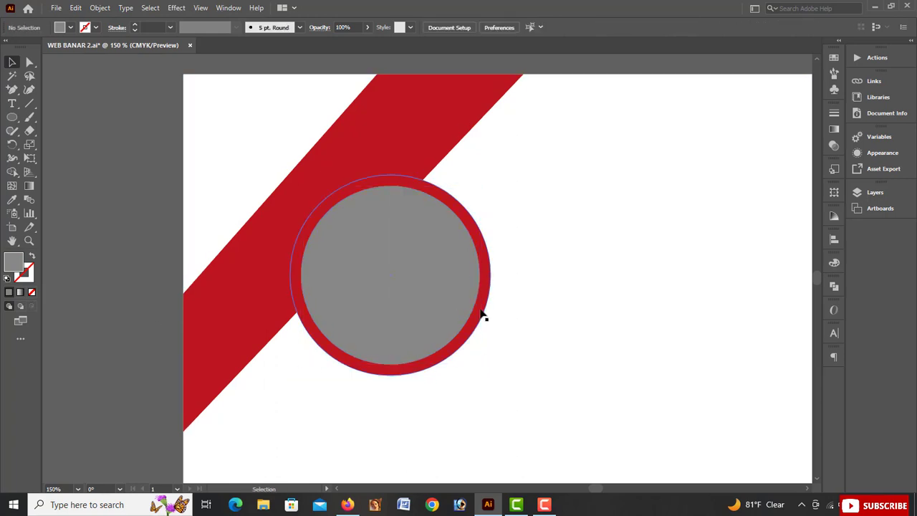
# Duplicate the red and gray circle pair and place the copy to the right of the original
pyautogui.click(482, 312)
pyautogui.keyDown('shift'); pyautogui.click(435, 311); pyautogui.keyUp('shift')
pyautogui.moveTo(451, 292); pyautogui.dragTo(673, 262)
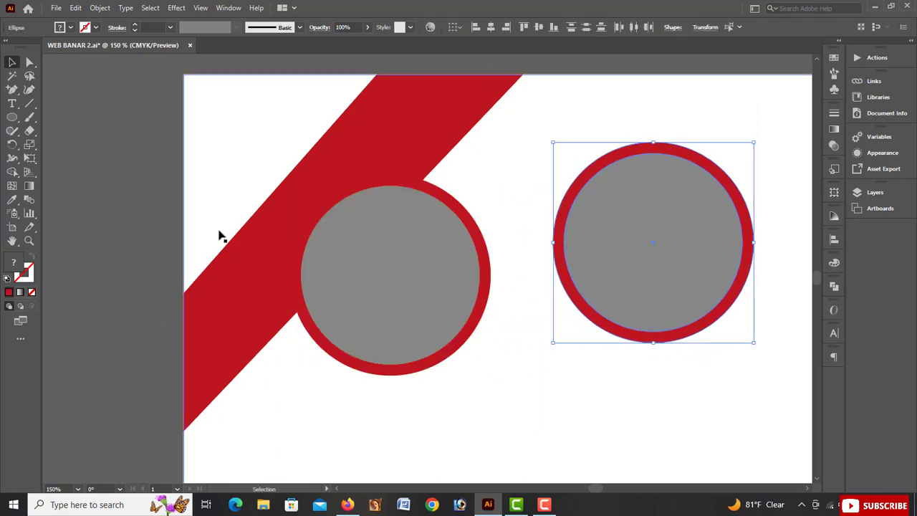
pyautogui.click(219, 236)
# Scale down the duplicated circle pair proportionally and reposition it slightly lower and further right
pyautogui.hscroll(3, 557, 239)
pyautogui.click(585, 279)
pyautogui.keyDown('shift'); pyautogui.click(622, 270); pyautogui.keyUp('shift')
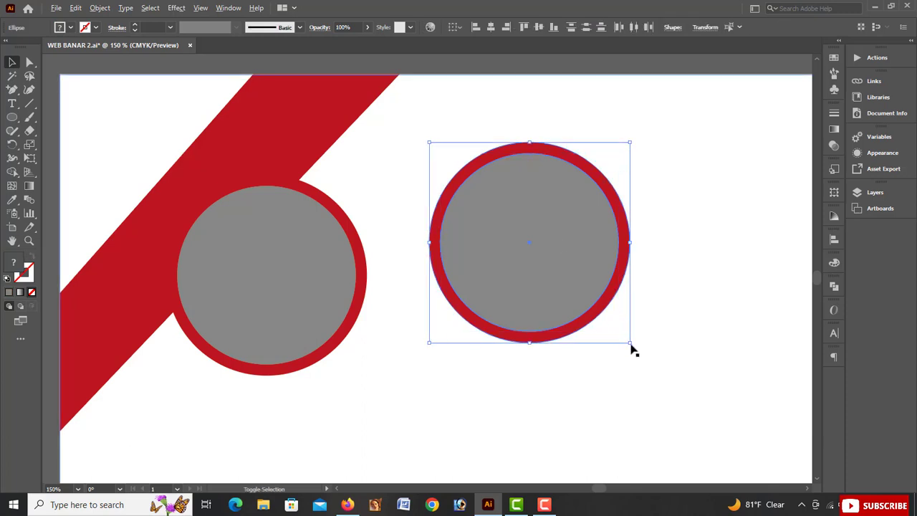
pyautogui.moveTo(630, 342); pyautogui.dragTo(613, 326)
pyautogui.moveTo(568, 282); pyautogui.dragTo(583, 292)
pyautogui.hscroll(-3, 65, 213)
pyautogui.click(65, 213)
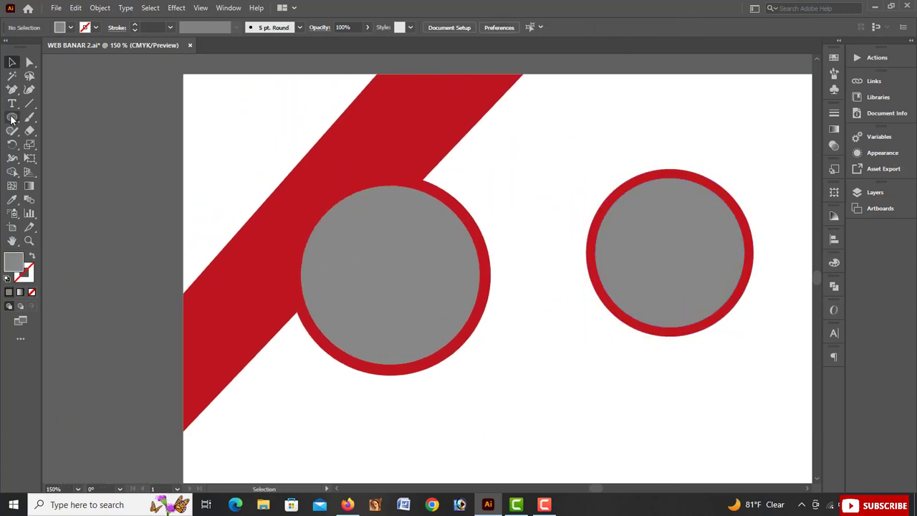
# Draw a rectangle from the banner's upper-left corner to the centre of the large circle and fill it with black
pyautogui.rightClick(12, 117)
pyautogui.click(71, 117)
pyautogui.moveTo(183, 75); pyautogui.dragTo(391, 293)
pyautogui.click(70, 27)
pyautogui.click(35, 50)
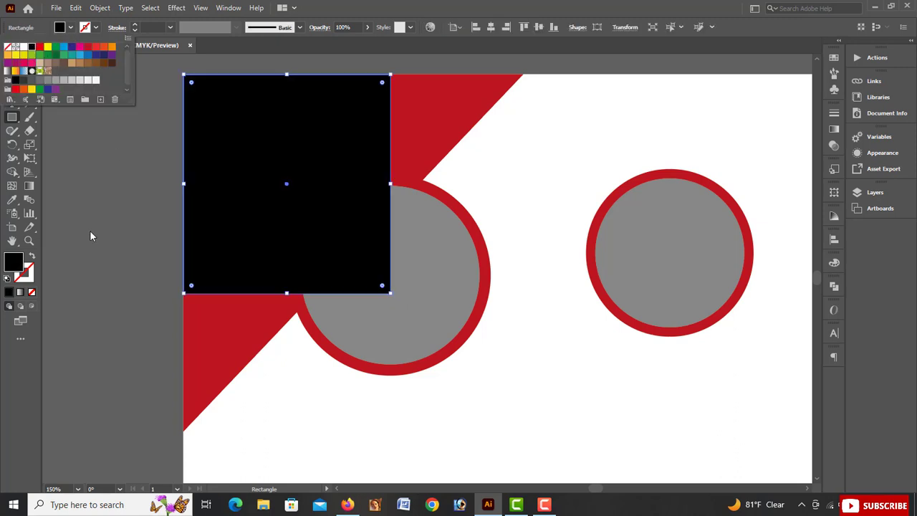
pyautogui.click(12, 65)
pyautogui.click(150, 143)
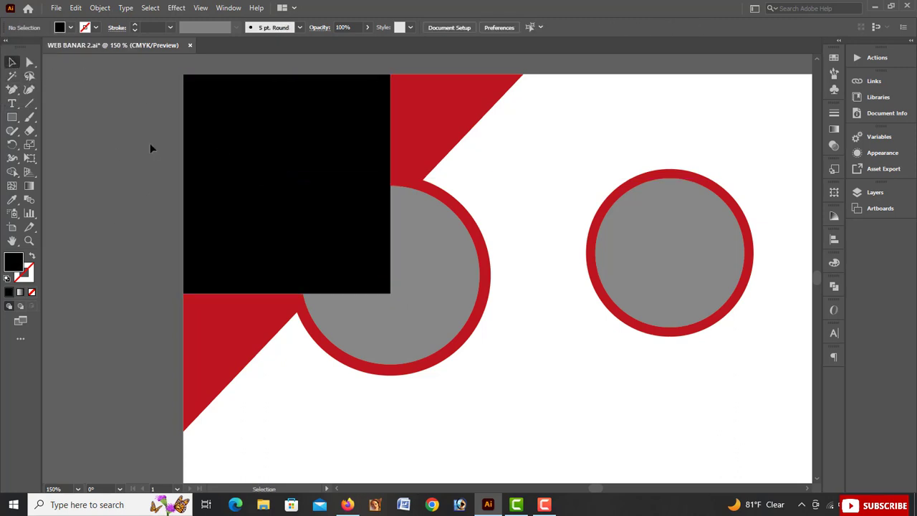
# Lock the white banner background rectangle
pyautogui.scroll(-5, 150, 144)
pyautogui.hscroll(4, 483, 372)
pyautogui.moveTo(523, 300); pyautogui.dragTo(524, 299)
pyautogui.hotkey('ctrl', '-')
pyautogui.hotkey('ctrl', '-')
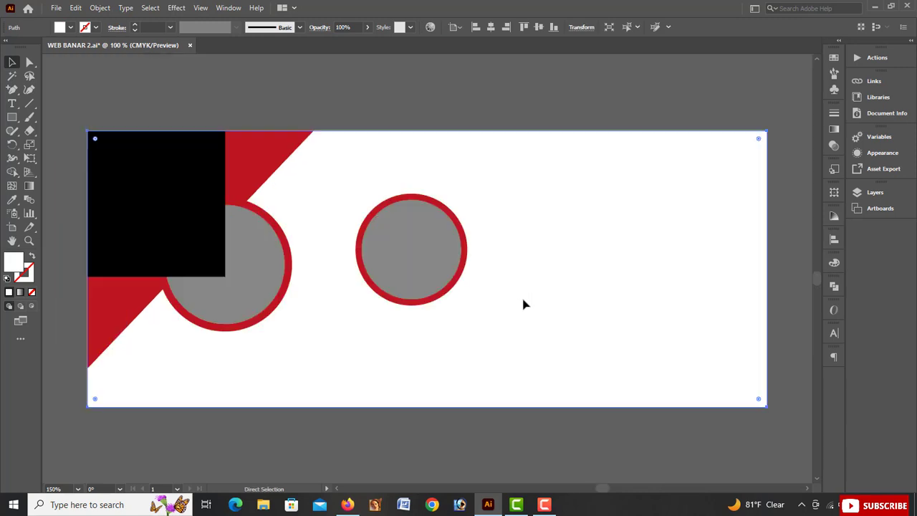
pyautogui.moveTo(615, 391); pyautogui.dragTo(661, 253)
pyautogui.hotkey('ctrl', '+')
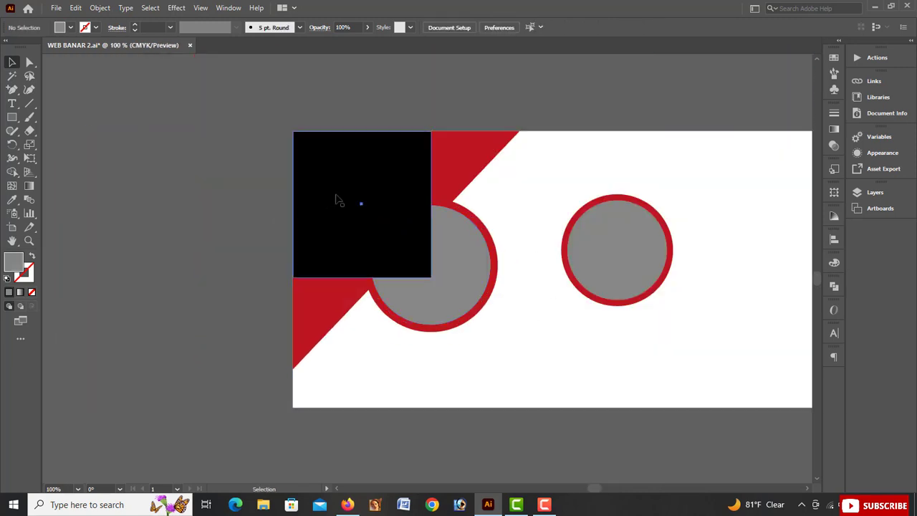
pyautogui.rightClick(336, 196)
pyautogui.moveTo(389, 409)
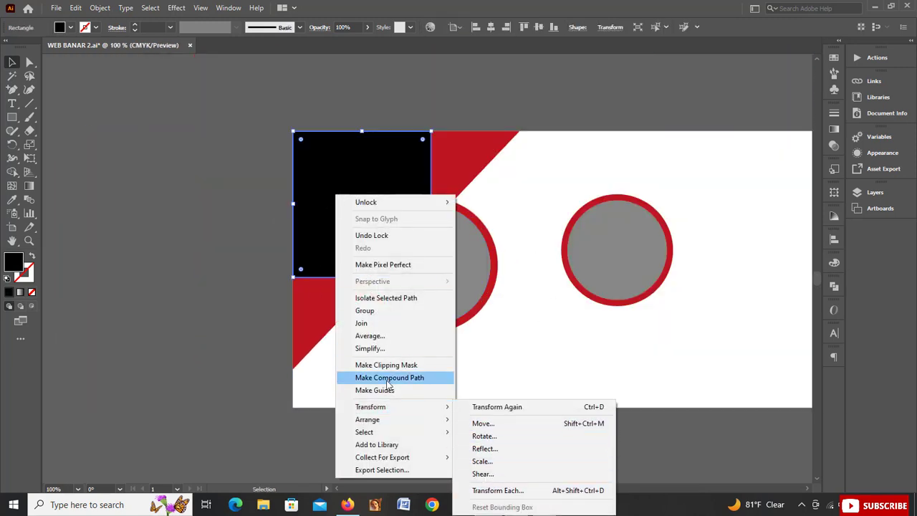
pyautogui.click(493, 460)
pyautogui.rightClick(323, 226)
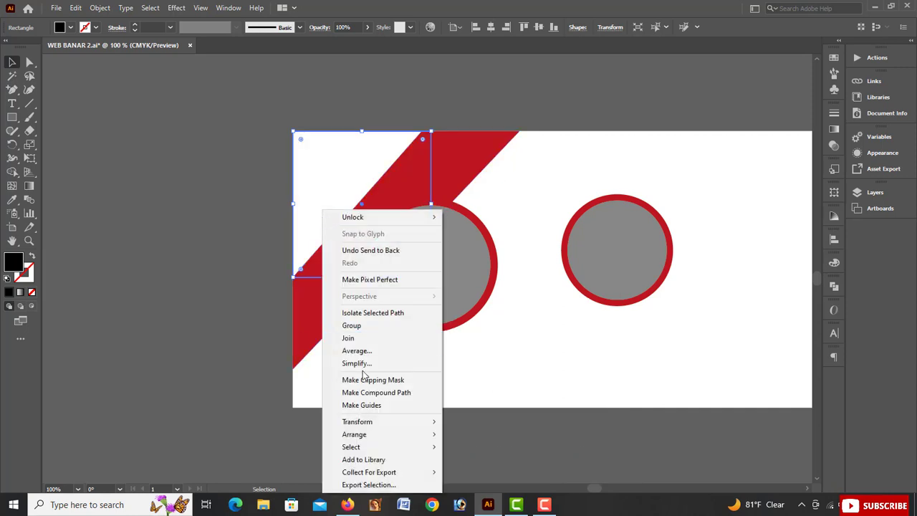
pyautogui.moveTo(372, 434)
pyautogui.click(473, 450)
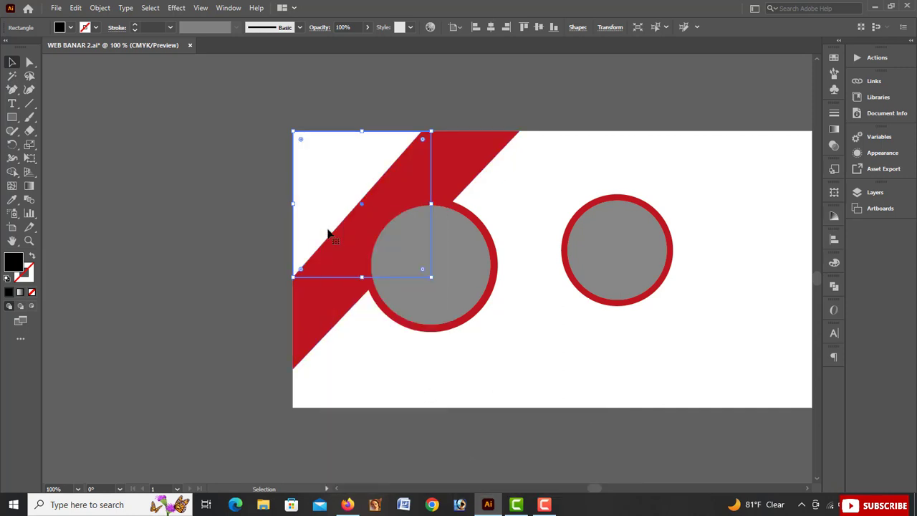
pyautogui.hotkey('ctrl', 'shift', ']')
pyautogui.click(72, 224)
# Send the black rectangle backward until it sits behind the circles and the red bar but above the white background
pyautogui.click(336, 220)
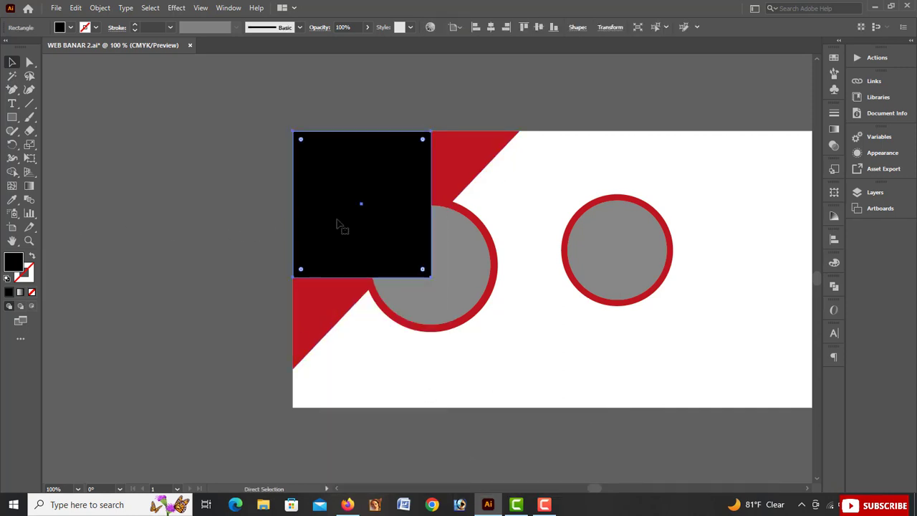
pyautogui.hotkey('ctrl', '[')
pyautogui.hotkey('ctrl', '[')
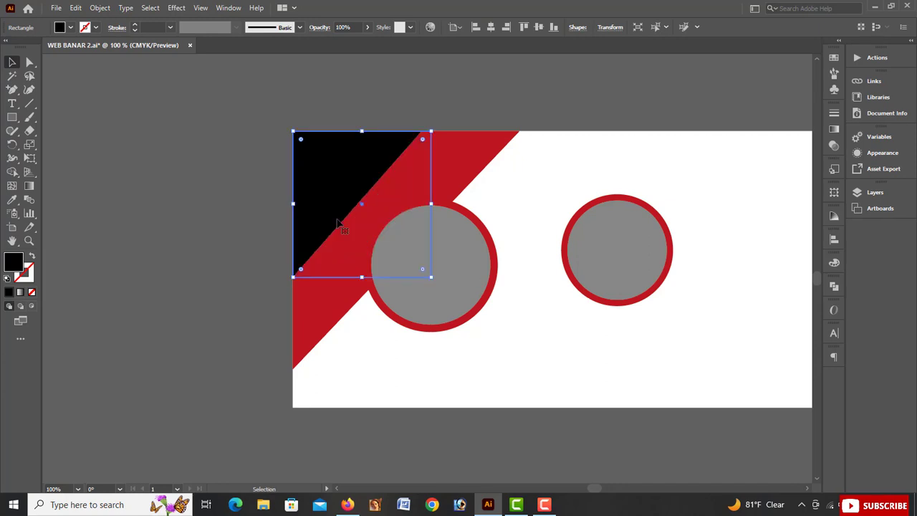
# Draw a black rectangle in the banner's upper-right corner, collapse its lower-left corner to form a triangle, and enlarge it slightly
pyautogui.click(234, 213)
pyautogui.hscroll(8, 234, 213)
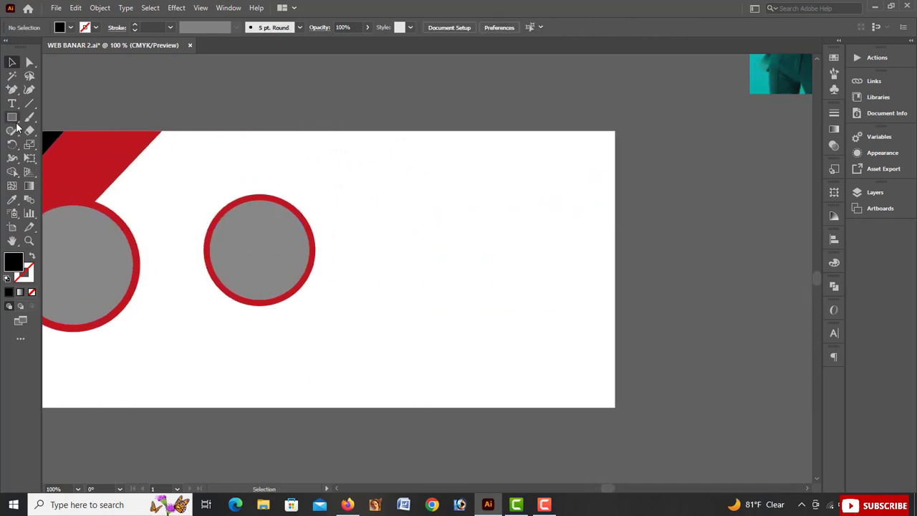
pyautogui.moveTo(426, 131); pyautogui.dragTo(615, 193)
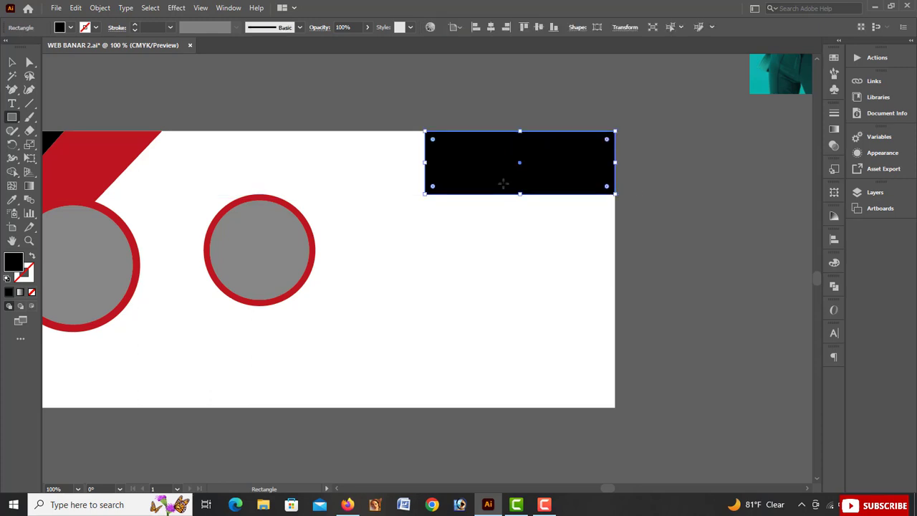
pyautogui.press('a')
pyautogui.click(299, 86)
pyautogui.moveTo(425, 194); pyautogui.dragTo(426, 131)
pyautogui.click(14, 64)
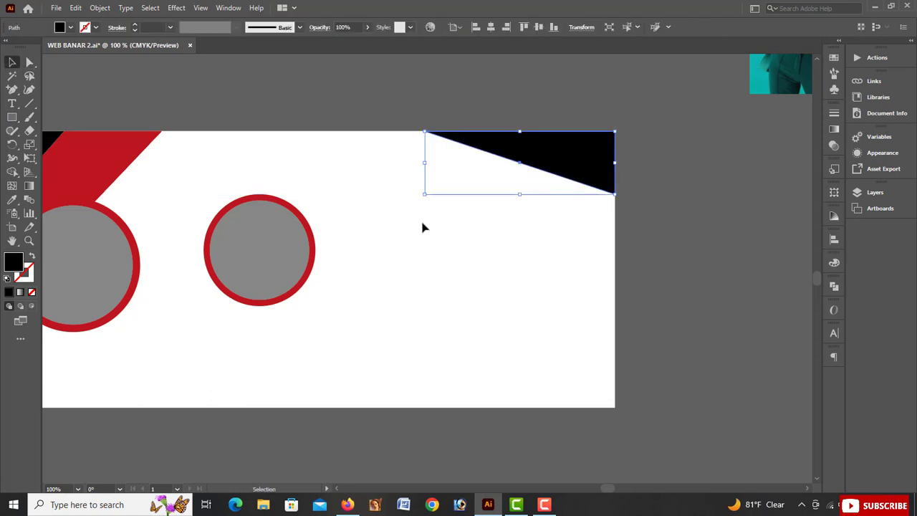
pyautogui.moveTo(424, 195); pyautogui.dragTo(393, 207)
pyautogui.click(415, 110)
# Draw a tall rectangle along the banner's right edge, from within the black triangle to the bottom edge, and fill it with red
pyautogui.scroll(-1, 623, 167)
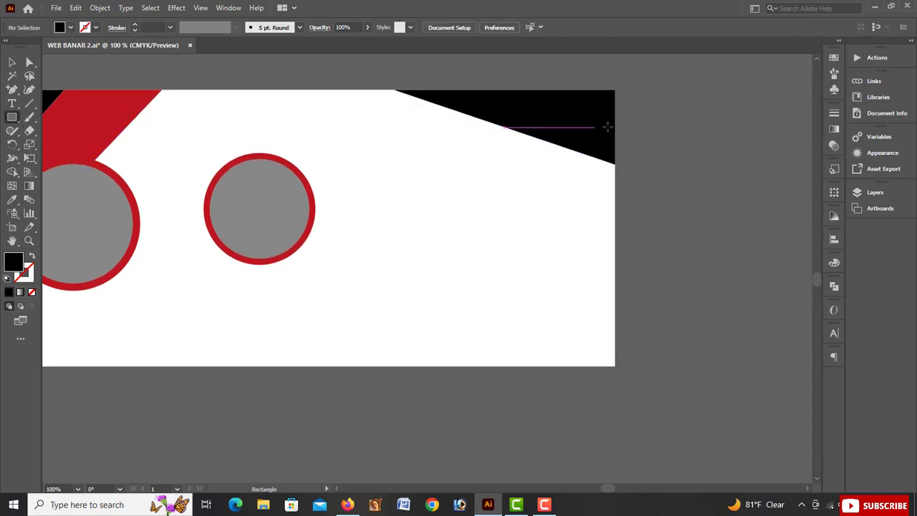
pyautogui.moveTo(565, 156)
pyautogui.mouseDown()
pyautogui.moveTo(616, 317)
pyautogui.moveTo(616, 366)
pyautogui.mouseUp()
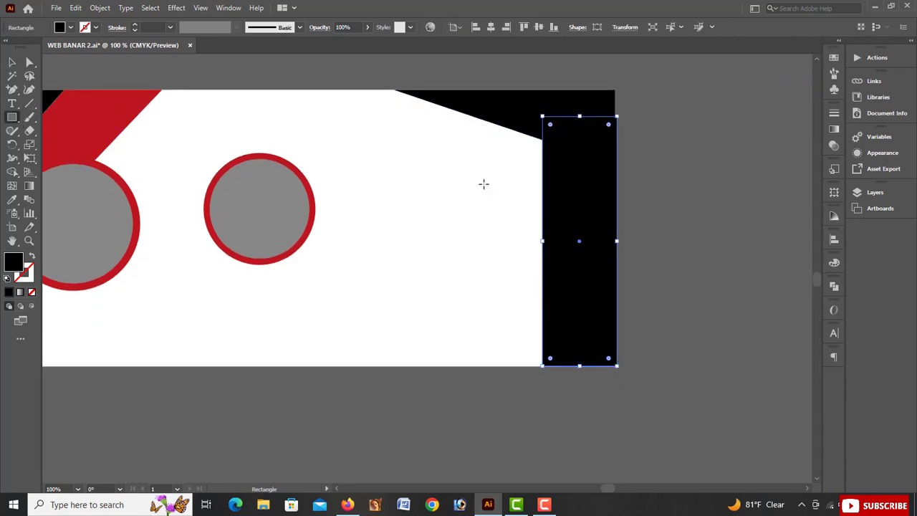
pyautogui.click(83, 28)
pyautogui.click(87, 47)
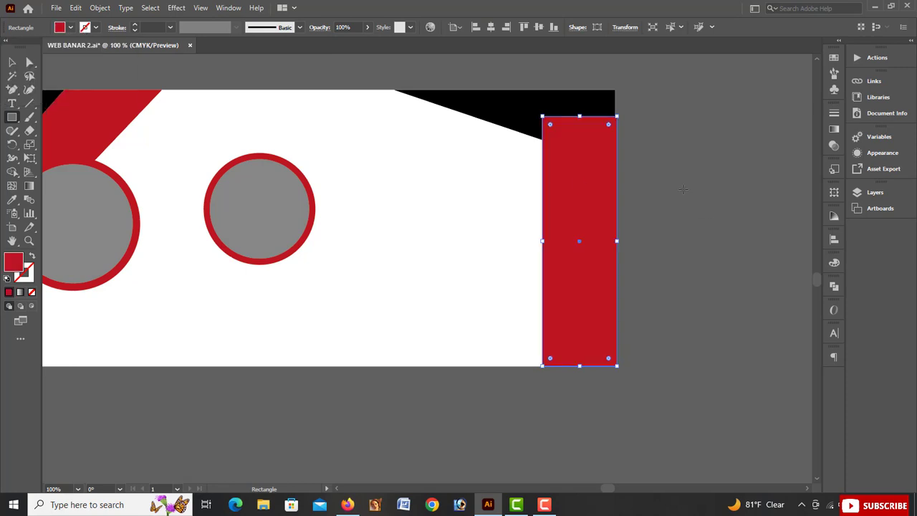
# Reshape the red rectangle into a triangle tapering to the banner's lower-right corner and send it behind the black triangle
pyautogui.click(29, 63)
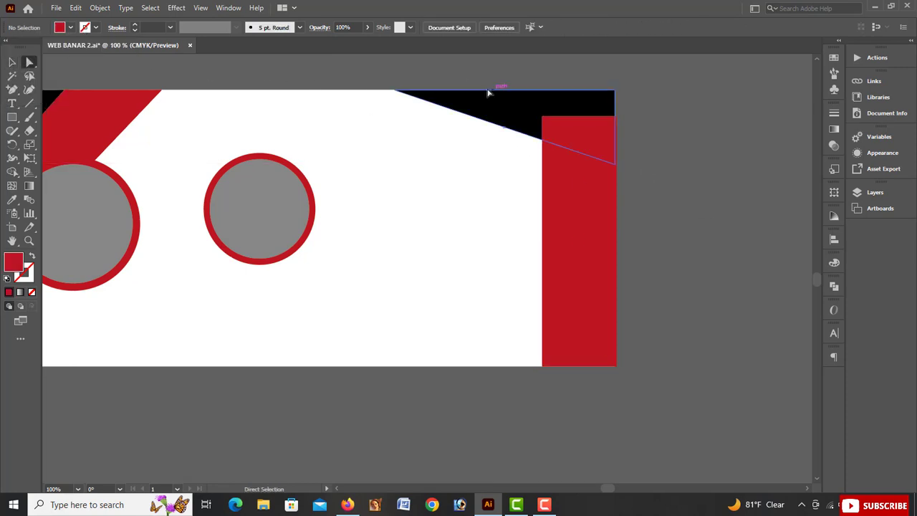
pyautogui.click(545, 119)
pyautogui.moveTo(542, 365); pyautogui.dragTo(618, 369)
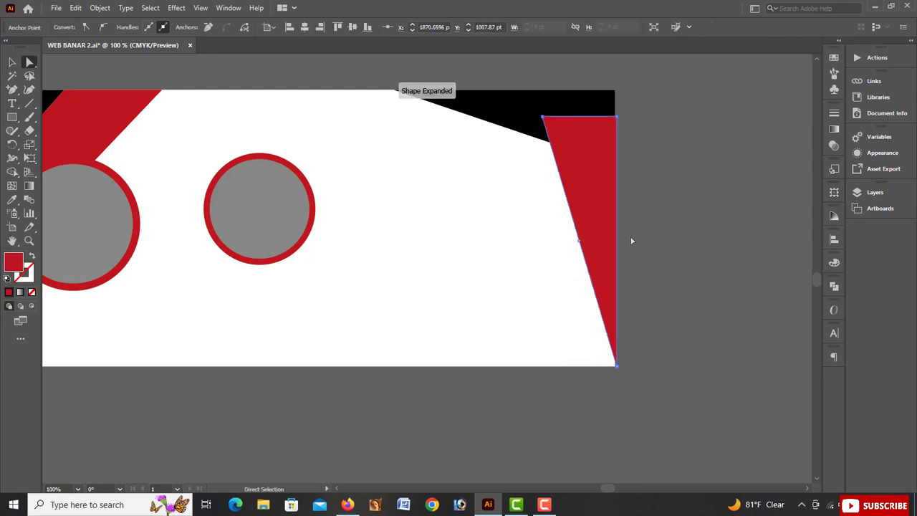
pyautogui.click(649, 167)
pyautogui.keyDown('ctrl'); pyautogui.click(600, 147); pyautogui.keyUp('ctrl')
pyautogui.hotkey('ctrl', '[')
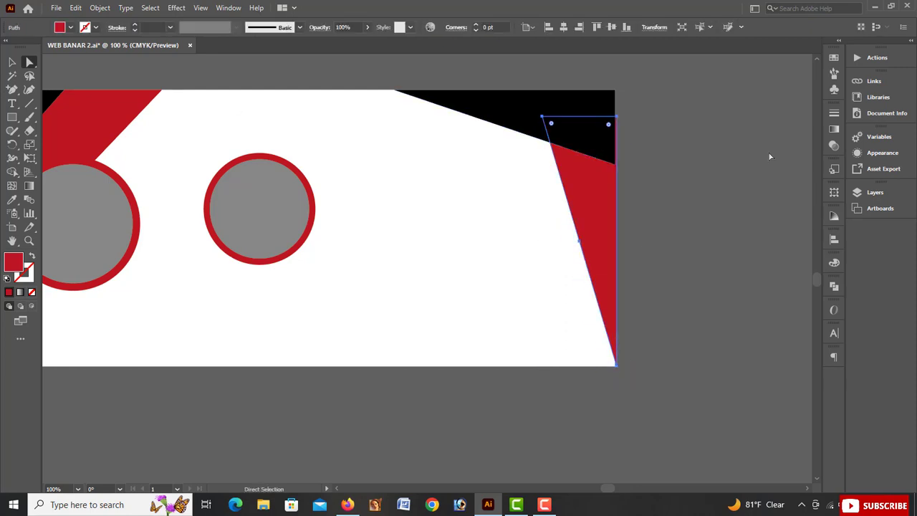
pyautogui.click(770, 156)
# Shift the red triangle slightly left so its vertical side aligns with the banner's right edge
pyautogui.hotkey('ctrl', '=')
pyautogui.hotkey('ctrl', '=')
pyautogui.hscroll(5, 630, 186)
pyautogui.scroll(4, 634, 184)
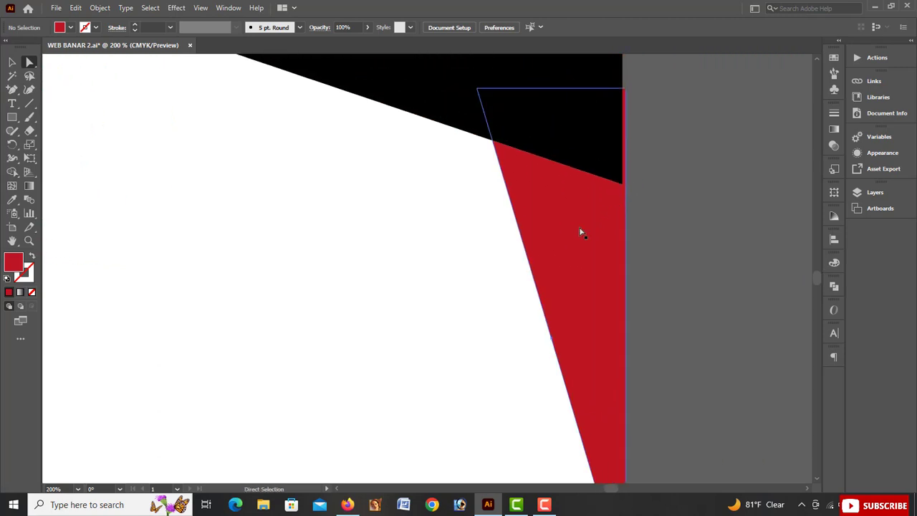
pyautogui.moveTo(581, 230); pyautogui.dragTo(577, 230)
pyautogui.click(697, 215)
pyautogui.hotkey('ctrl', '-')
pyautogui.hotkey('ctrl', '-')
pyautogui.hscroll(-4, 702, 217)
pyautogui.scroll(-2, 717, 213)
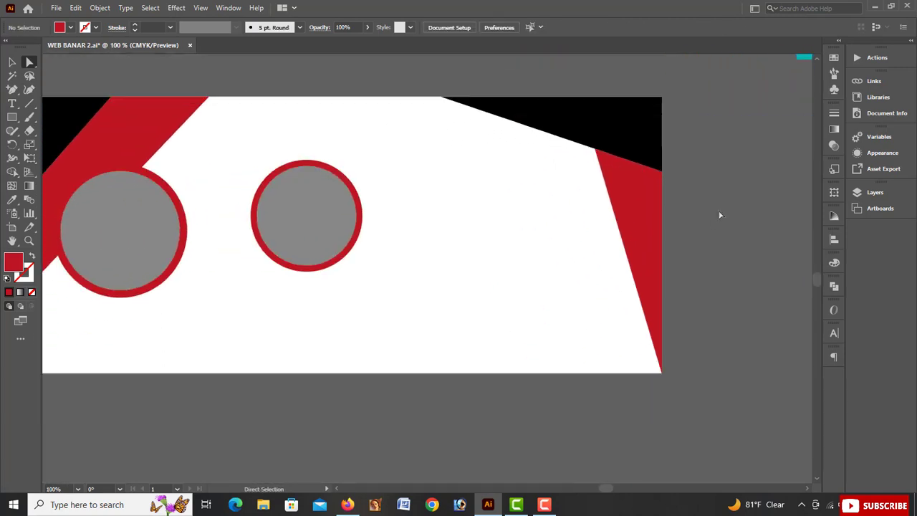
# Draw a black rectangle about 83 pt high in the banner's lower-right corner and extend it leftward along the bottom edge
pyautogui.scroll(-1, 720, 214)
pyautogui.press('m')
pyautogui.moveTo(515, 351); pyautogui.dragTo(662, 304)
pyautogui.moveTo(559, 336); pyautogui.dragTo(560, 339)
pyautogui.click(664, 331)
pyautogui.click(565, 316)
pyautogui.moveTo(551, 308); pyautogui.dragTo(552, 297)
pyautogui.moveTo(442, 327); pyautogui.dragTo(435, 328)
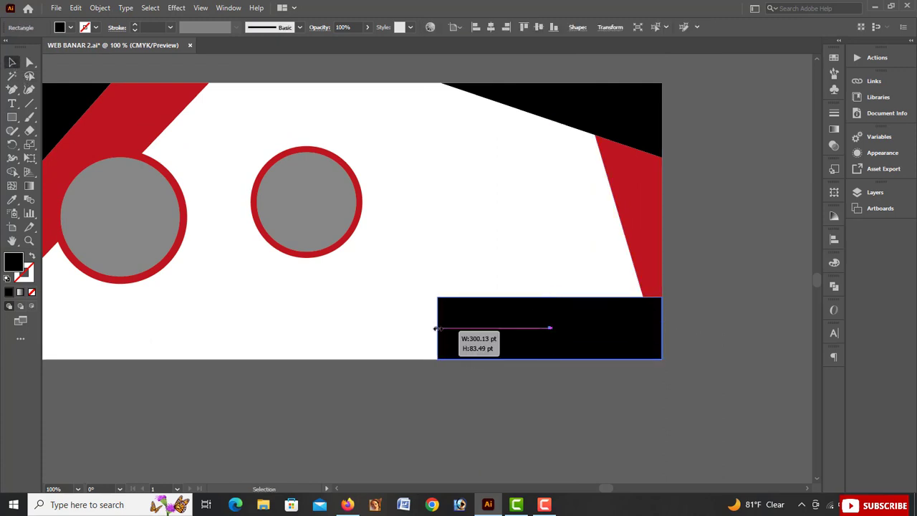
pyautogui.click(684, 351)
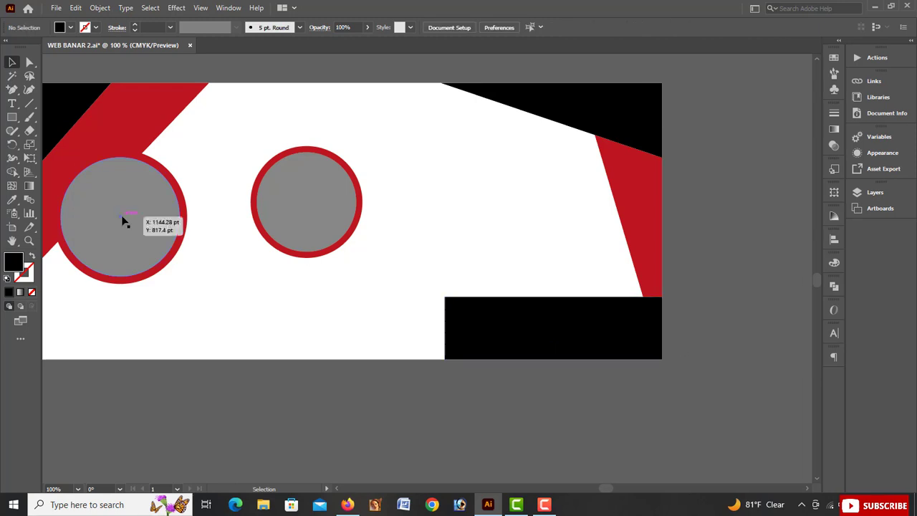
# Collapse the lower black rectangle's upper-left corner onto the banner's bottom edge to form a triangle, and stretch it taller
pyautogui.moveTo(447, 298); pyautogui.dragTo(446, 358)
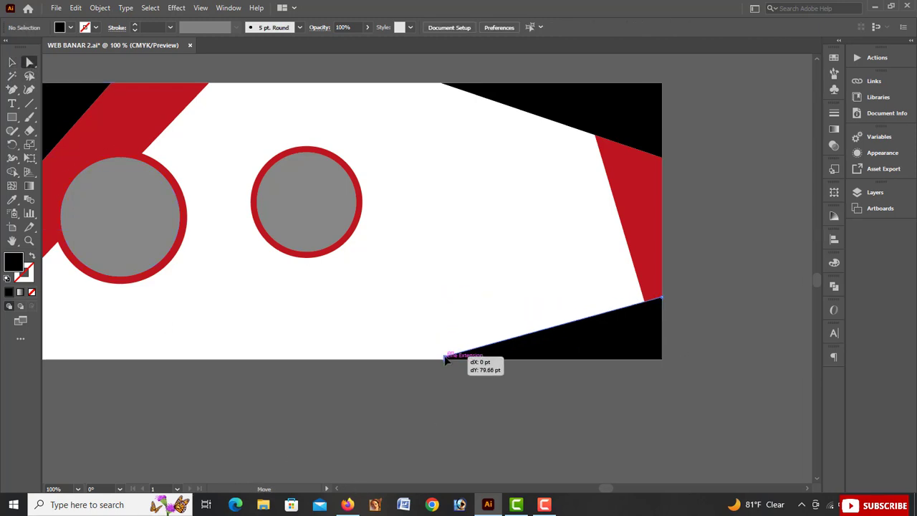
pyautogui.scroll(1, 516, 372)
pyautogui.click(580, 360)
pyautogui.press('v')
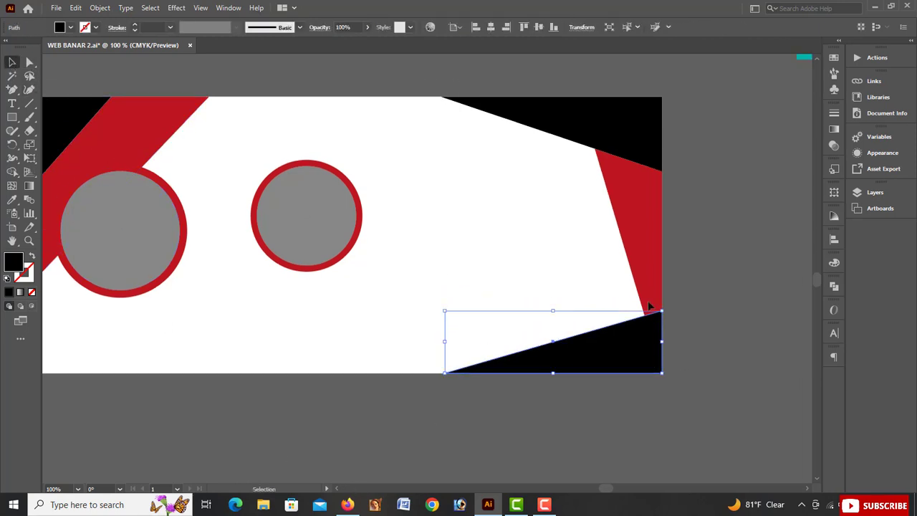
pyautogui.moveTo(551, 311); pyautogui.dragTo(551, 289)
pyautogui.click(700, 294)
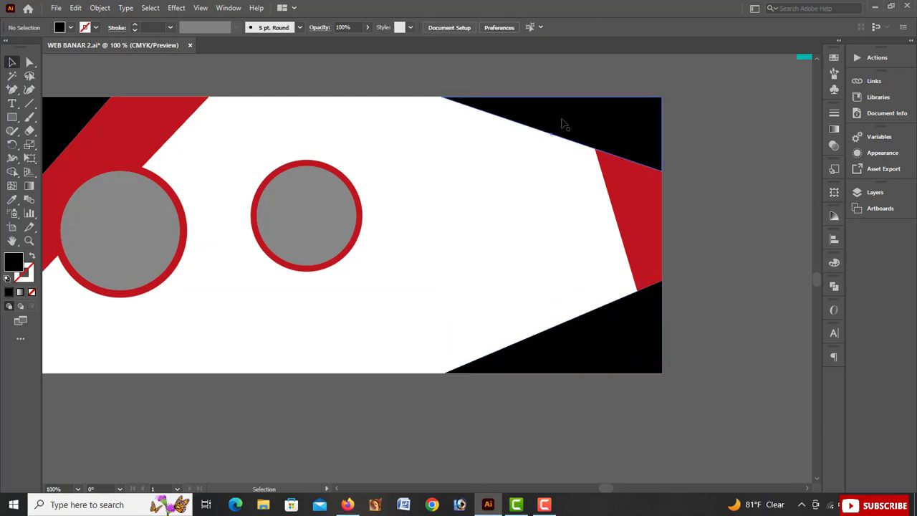
# Stretch the upper-right black triangle further down and widen the red triangle toward the left
pyautogui.click(563, 122)
pyautogui.moveTo(550, 170); pyautogui.dragTo(551, 198)
pyautogui.click(731, 224)
pyautogui.click(620, 247)
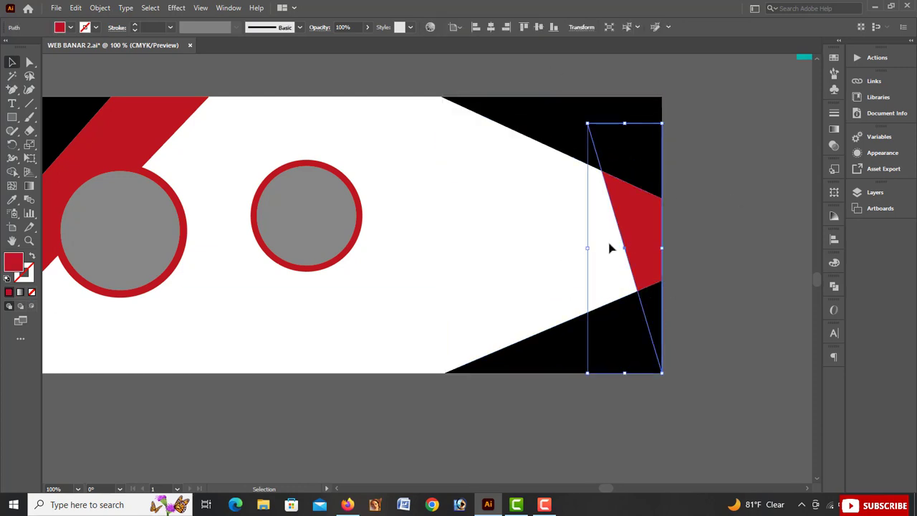
pyautogui.moveTo(588, 248); pyautogui.dragTo(553, 247)
pyautogui.click(732, 236)
# Draw a circle about 65 pt wide over the large circular frame's lower-left rim and fill it with black
pyautogui.hscroll(-3, 688, 258)
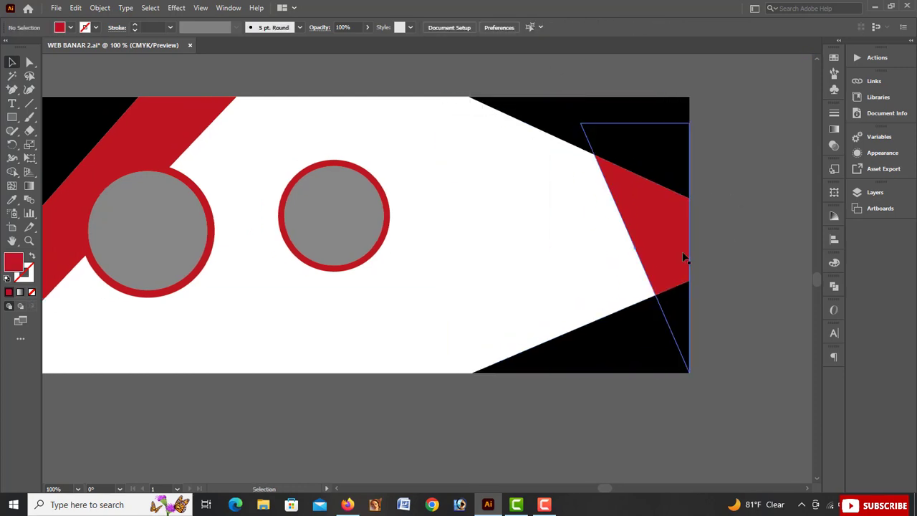
pyautogui.hscroll(-4, 452, 310)
pyautogui.scroll(-2, 448, 308)
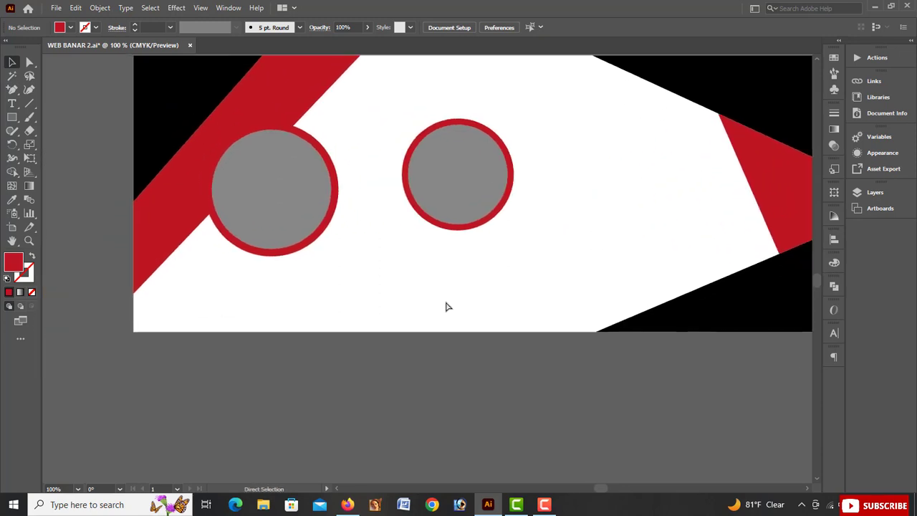
pyautogui.click(13, 117)
pyautogui.click(50, 144)
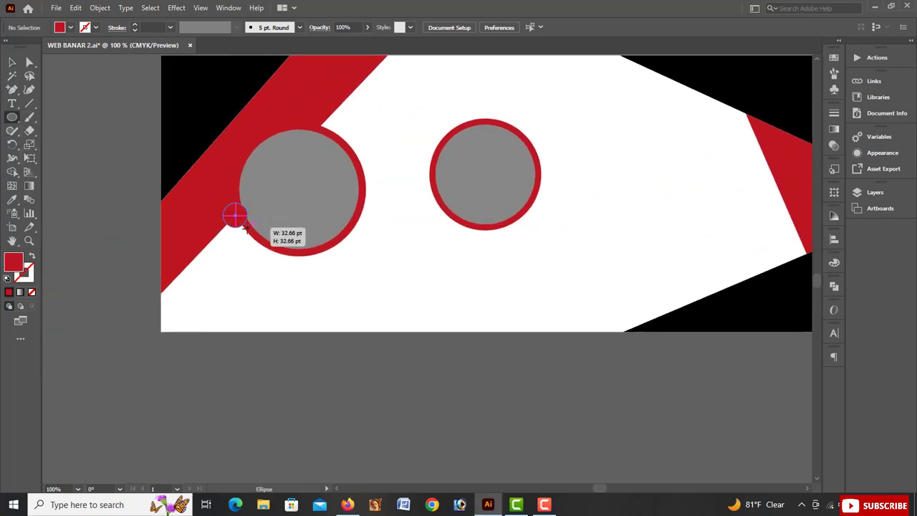
pyautogui.moveTo(246, 228); pyautogui.dragTo(259, 239)
pyautogui.click(70, 27)
pyautogui.click(31, 45)
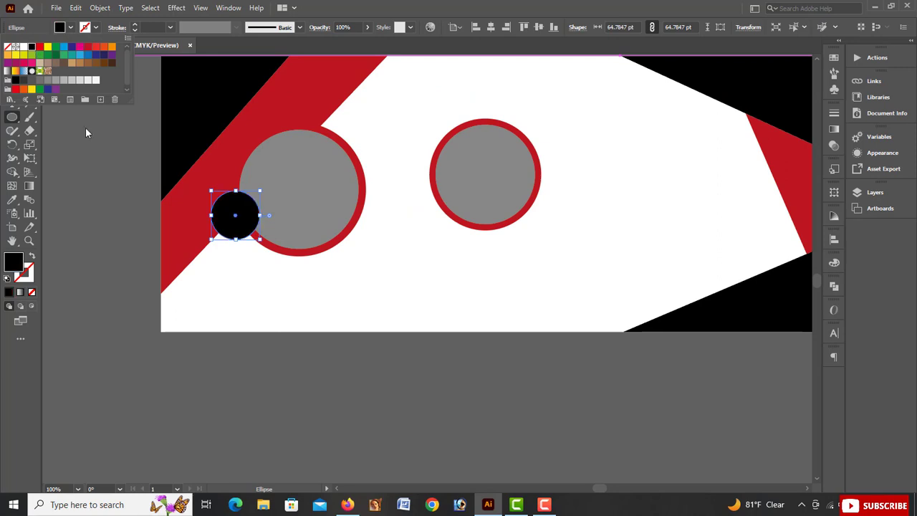
pyautogui.click(85, 132)
# Send the small black circle behind the large circular frame, keeping it in front of the red diagonal bar
pyautogui.press('v')
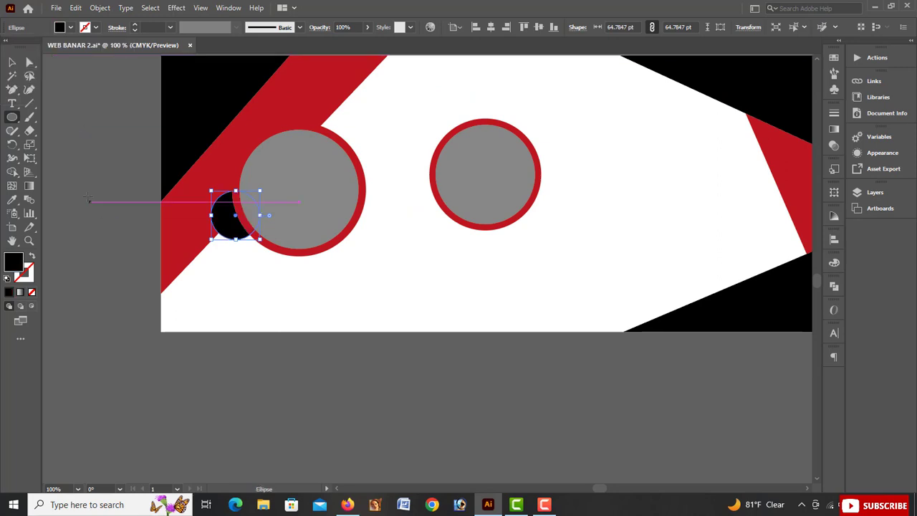
pyautogui.click(86, 195)
pyautogui.click(486, 273)
pyautogui.click(12, 63)
pyautogui.click(427, 436)
# Add the text "WEB BANNER" in Montserrat Bold, about 42 pt, on the white area beside the smaller circular frame
pyautogui.hscroll(1, 419, 386)
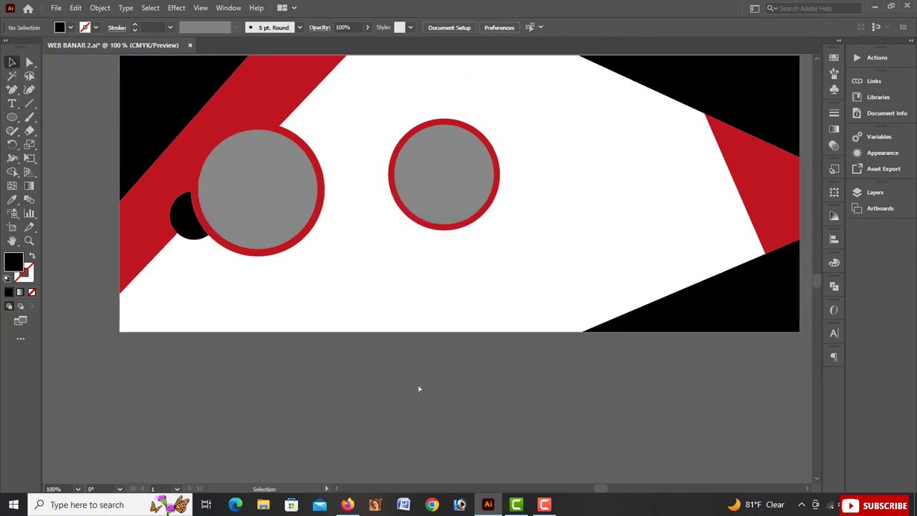
pyautogui.scroll(1, 418, 387)
pyautogui.hscroll(6, 418, 387)
pyautogui.hotkey('ctrl', '-')
pyautogui.hotkey('ctrl', '-')
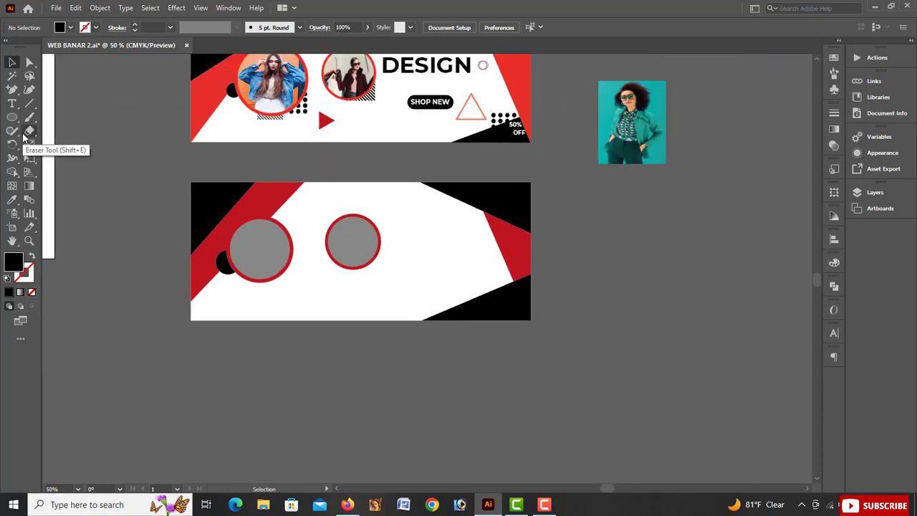
pyautogui.scroll(2, 430, 287)
pyautogui.click(12, 103)
pyautogui.click(407, 281)
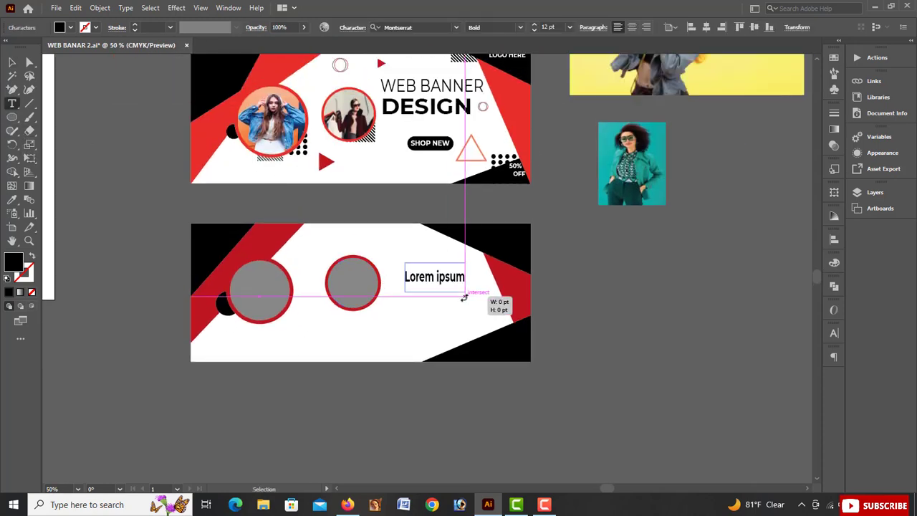
pyautogui.moveTo(465, 297); pyautogui.dragTo(471, 298)
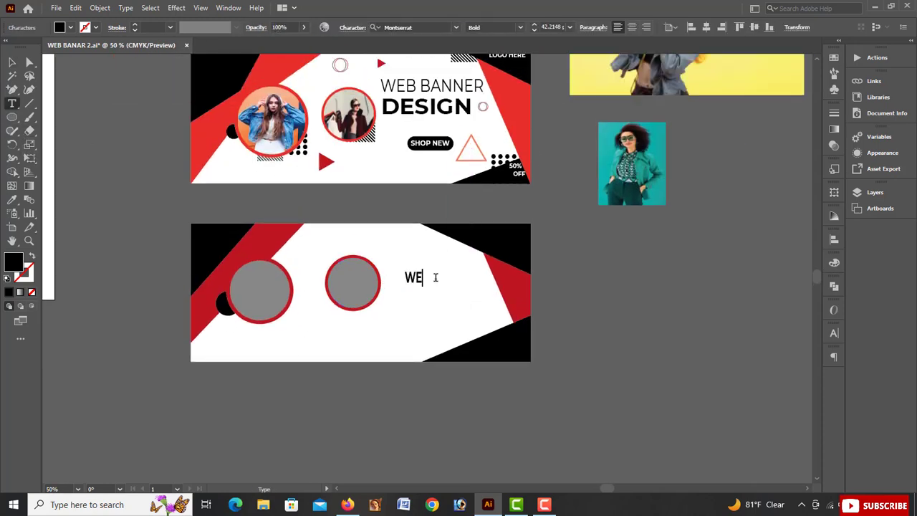
pyautogui.hotkey('ctrl', '+')
pyautogui.hotkey('ctrl', '+')
pyautogui.hotkey('ctrl', '+')
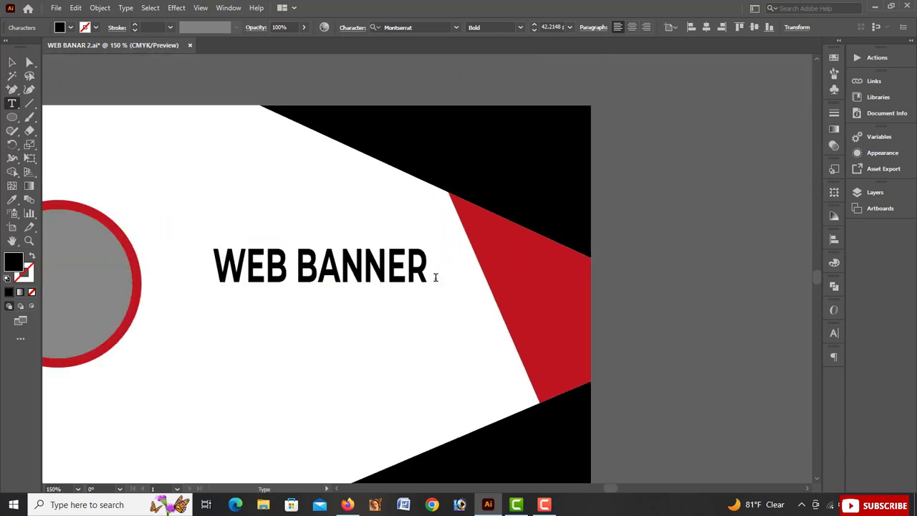
# Move the "WEB BANNER" text closer to the smaller circular frame and stretch it horizontally
pyautogui.hscroll(-3, 445, 281)
pyautogui.click(12, 63)
pyautogui.moveTo(354, 271); pyautogui.dragTo(296, 270)
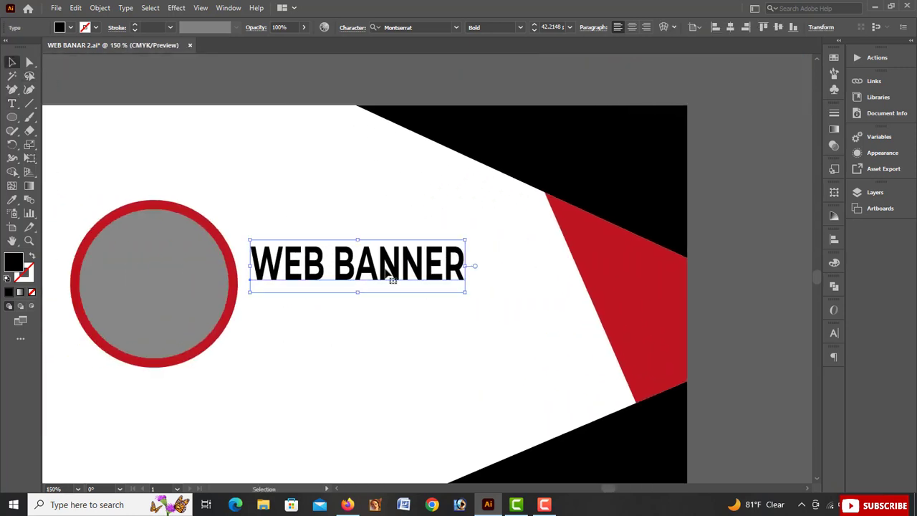
pyautogui.moveTo(466, 265); pyautogui.dragTo(485, 257)
pyautogui.click(740, 272)
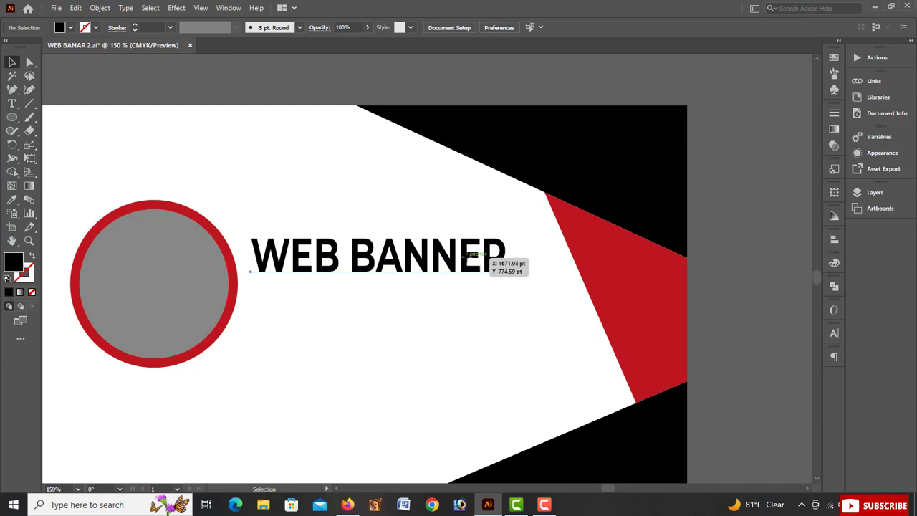
# Duplicate the "WEB BANNER" text directly below the original and replace the copy's wording with "DESIGN"
pyautogui.moveTo(458, 259); pyautogui.dragTo(442, 297)
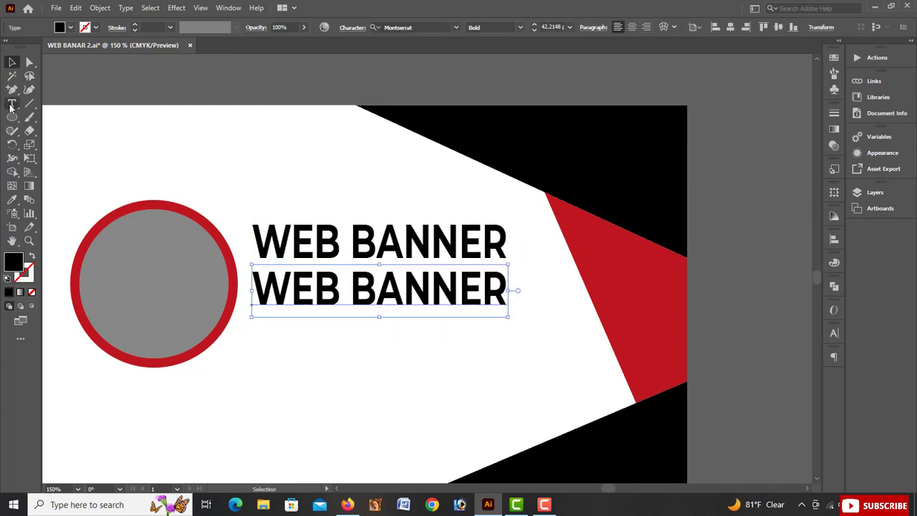
pyautogui.moveTo(256, 294); pyautogui.dragTo(526, 303)
pyautogui.hotkey('ctrl', '-')
pyautogui.hotkey('ctrl', '-')
pyautogui.hotkey('ctrl', '-')
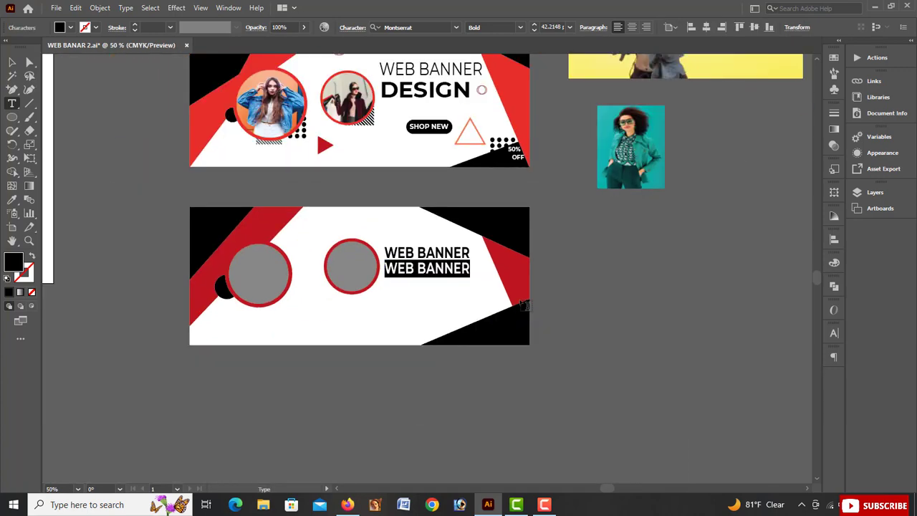
pyautogui.write('DESIGN')
# Stretch the "DESIGN" text horizontally to nearly the width of the "WEB BANNER" line above it
pyautogui.hotkey('ctrl', '+')
pyautogui.hotkey('ctrl', '+')
pyautogui.hotkey('ctrl', '+')
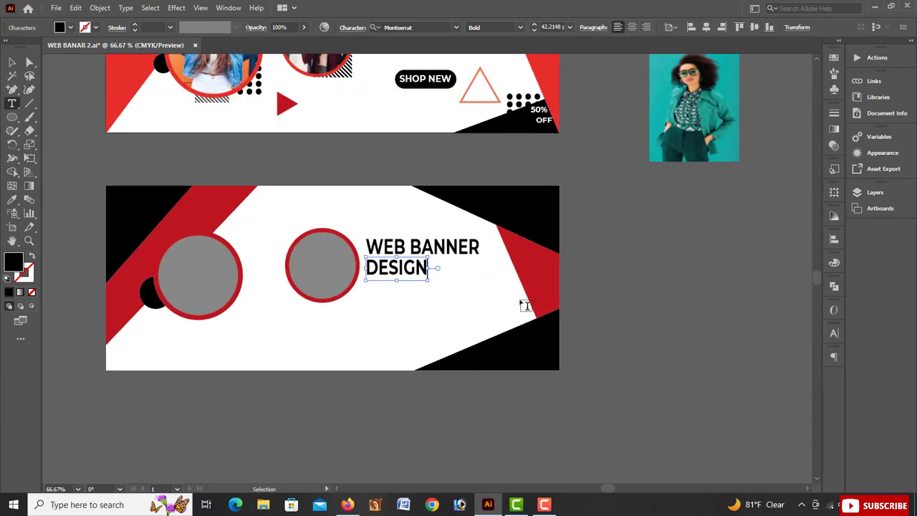
pyautogui.press('Escape')
pyautogui.moveTo(428, 268); pyautogui.dragTo(566, 270)
pyautogui.click(780, 262)
# Draw a circle about 29 pt wide just right of "DESIGN" with no fill and a 2 pt orange-red stroke
pyautogui.click(13, 119)
pyautogui.click(63, 144)
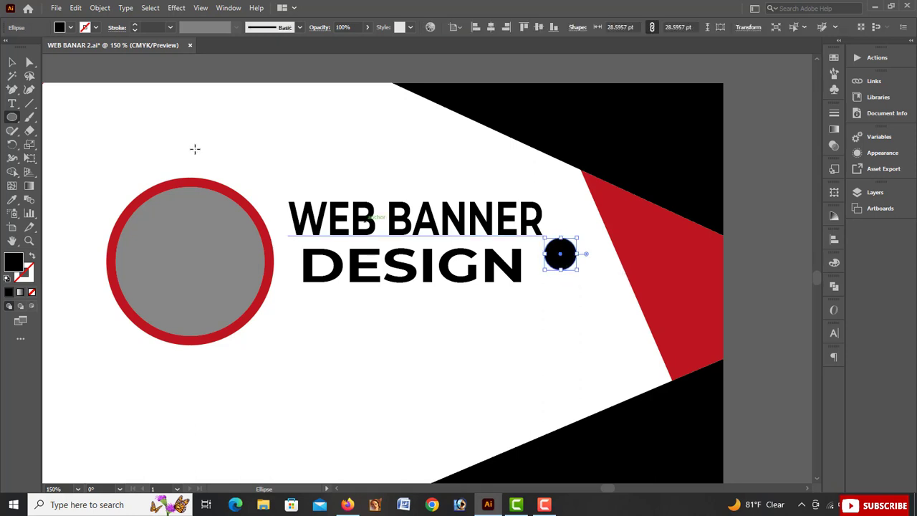
pyautogui.click(94, 29)
pyautogui.click(70, 29)
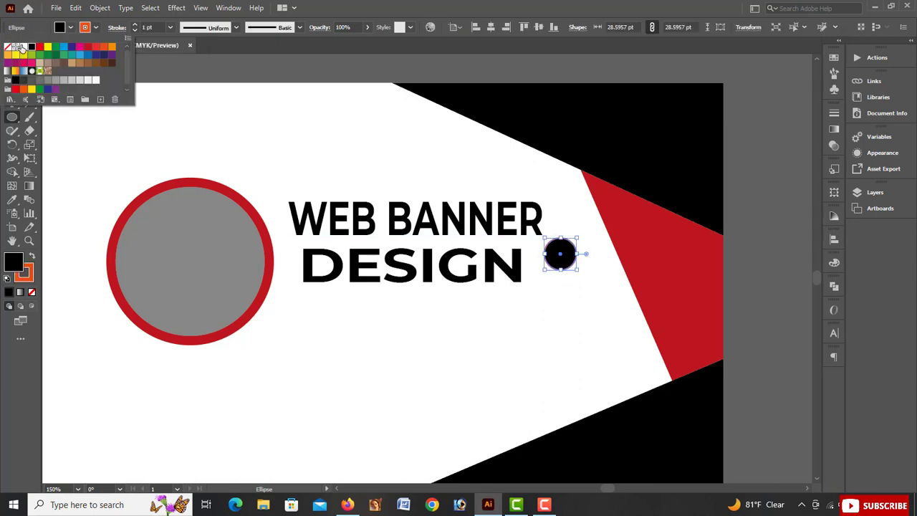
pyautogui.click(7, 46)
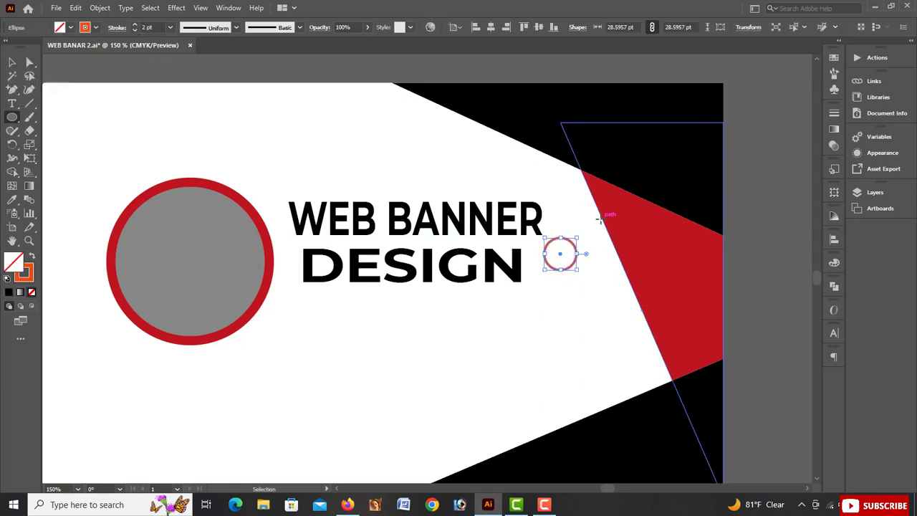
# Overlap the circle with a copy offset to its right, using 1 pt strokes, and make the left circle's stroke black
pyautogui.scroll(2, 600, 221)
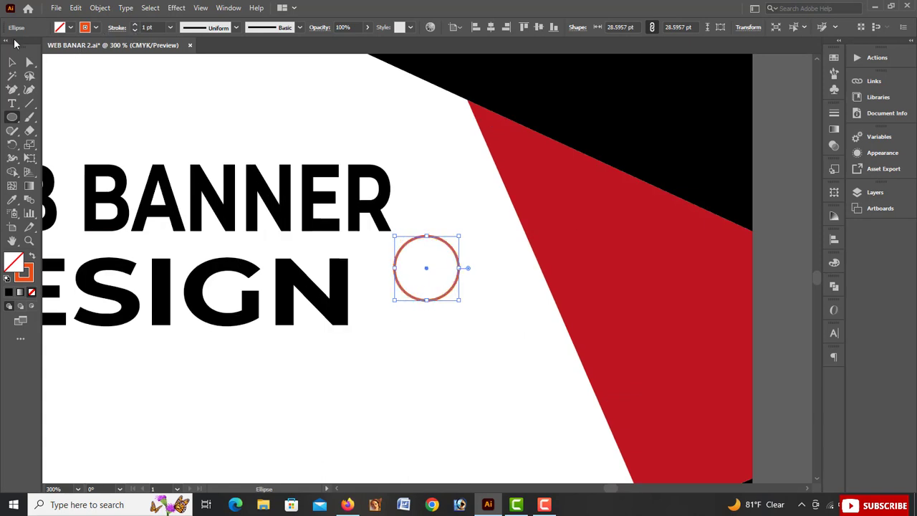
pyautogui.moveTo(444, 295); pyautogui.dragTo(464, 297)
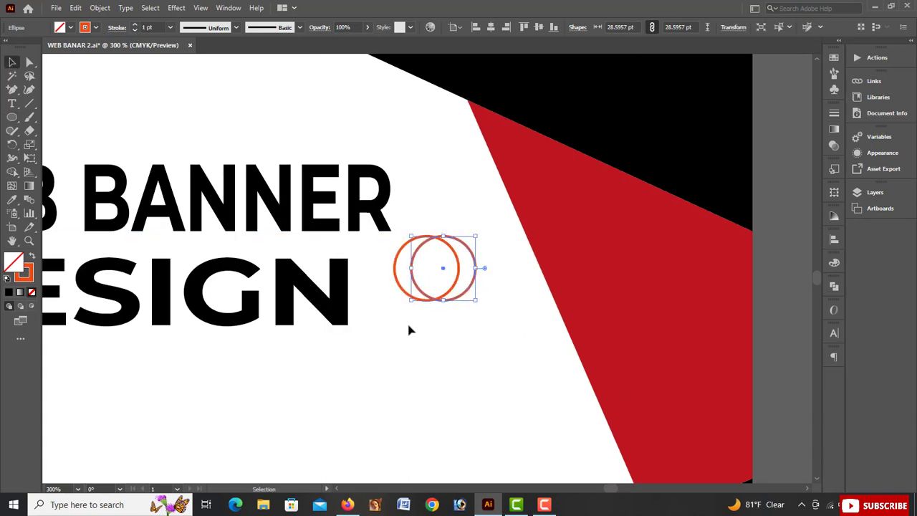
pyautogui.click(406, 290)
pyautogui.click(69, 27)
pyautogui.click(70, 28)
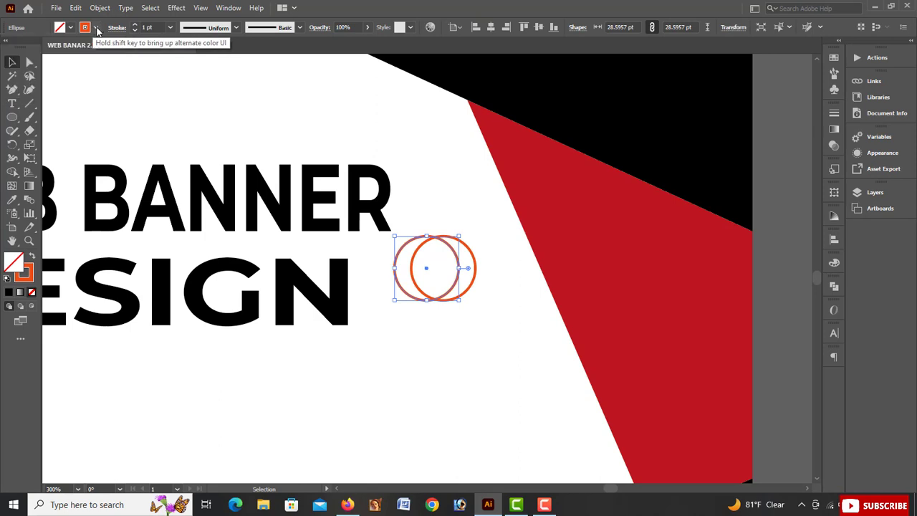
pyautogui.click(70, 28)
pyautogui.click(781, 244)
# Group the black and orange-red overlapping circles beside "DESIGN"
pyautogui.click(464, 306)
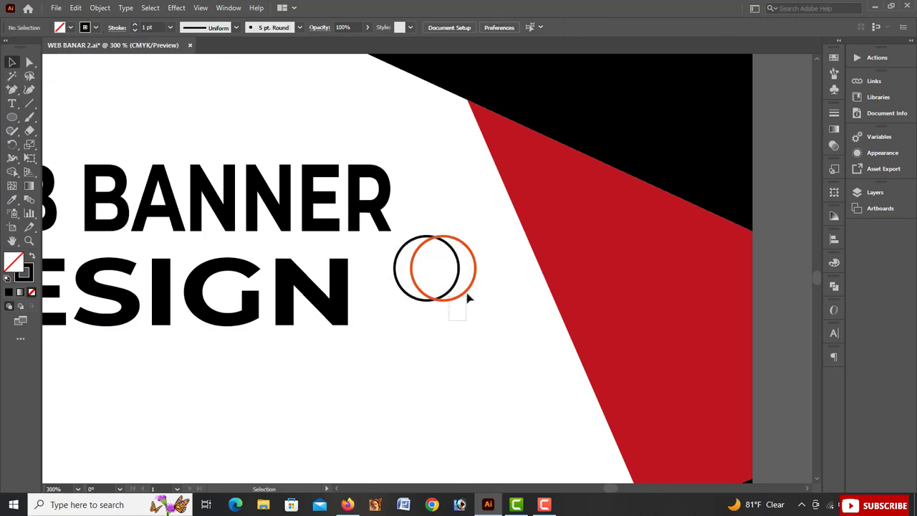
pyautogui.moveTo(467, 294); pyautogui.dragTo(463, 276)
pyautogui.rightClick(454, 281)
pyautogui.click(490, 113)
pyautogui.click(761, 245)
# Duplicate the overlapping-circles group into the white area near the banner's upper edge, between the two circular frames
pyautogui.hotkey('ctrl', '-')
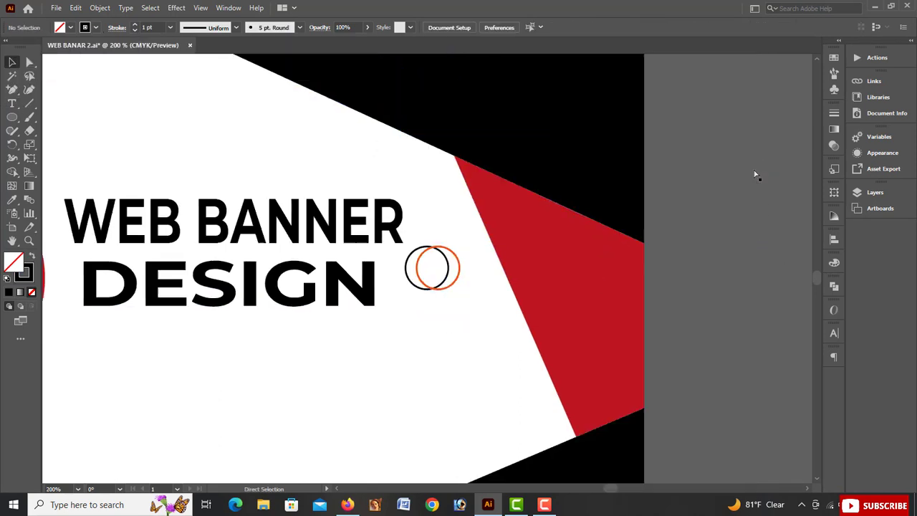
pyautogui.hotkey('ctrl', '-')
pyautogui.hscroll(-3, 520, 286)
pyautogui.moveTo(559, 276); pyautogui.dragTo(86, 162)
pyautogui.hscroll(-1, 83, 159)
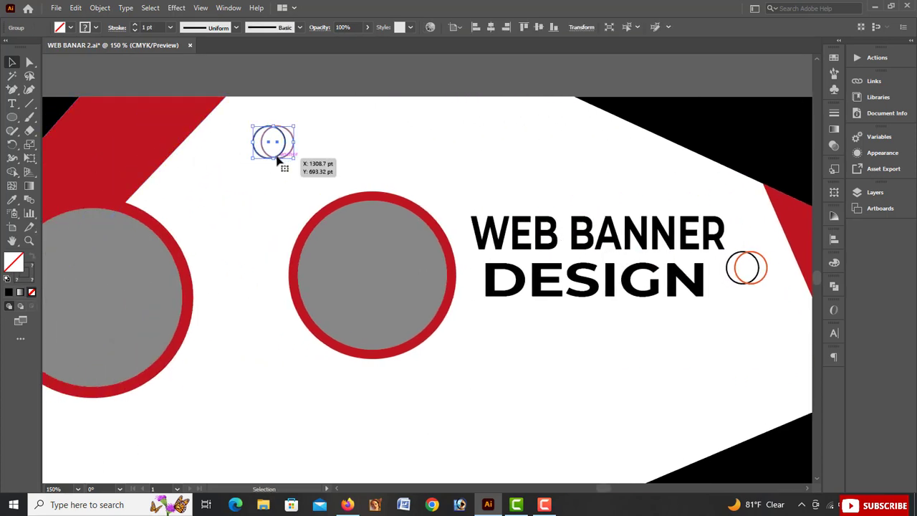
pyautogui.moveTo(286, 143); pyautogui.dragTo(266, 152)
pyautogui.click(208, 129)
# Draw a right-pointing triangle above the smaller circular frame with an orange-red fill and no stroke
pyautogui.click(12, 117)
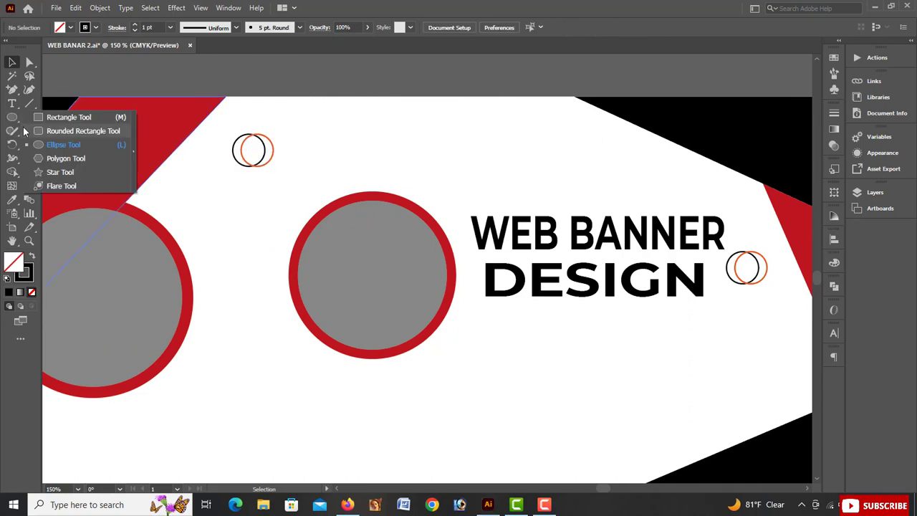
pyautogui.click(52, 158)
pyautogui.click(368, 144)
pyautogui.press('Return')
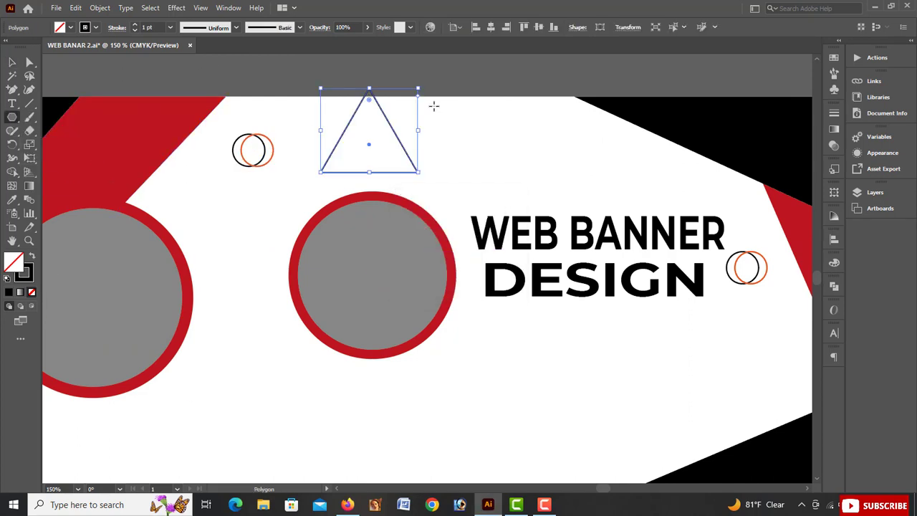
pyautogui.moveTo(434, 106); pyautogui.dragTo(395, 166)
pyautogui.click(70, 27)
pyautogui.click(104, 48)
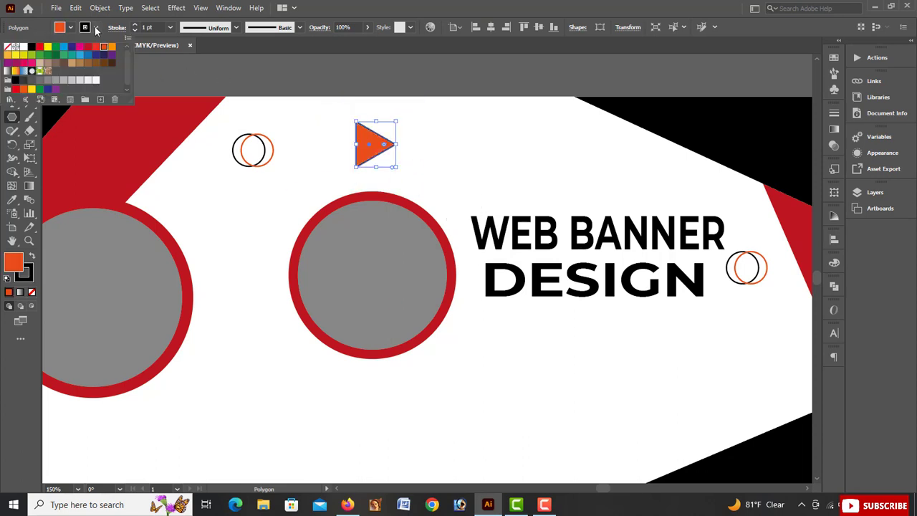
pyautogui.click(96, 30)
pyautogui.click(8, 47)
# Shrink the orange-red triangle, shift it slightly left and set its opacity to 90%
pyautogui.hotkey('ctrl', '=')
pyautogui.hotkey('ctrl', '=')
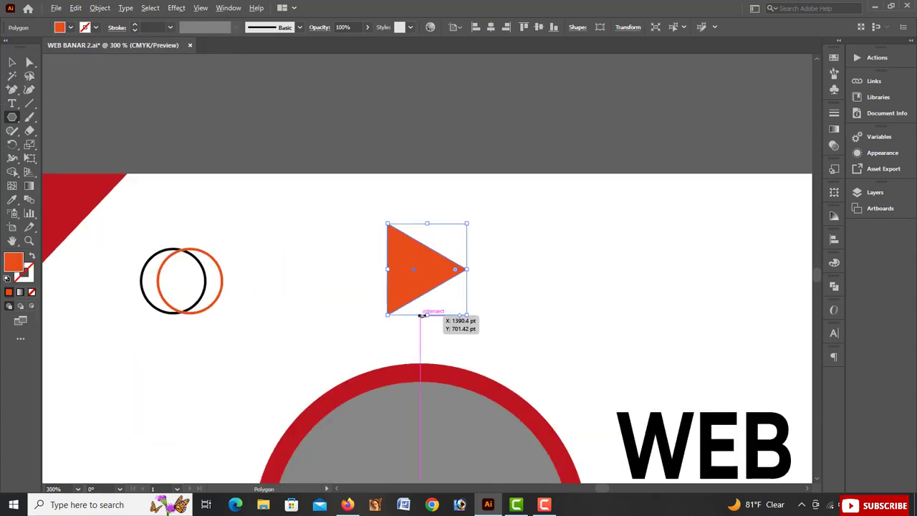
pyautogui.moveTo(421, 315); pyautogui.dragTo(421, 298)
pyautogui.moveTo(414, 270); pyautogui.dragTo(368, 268)
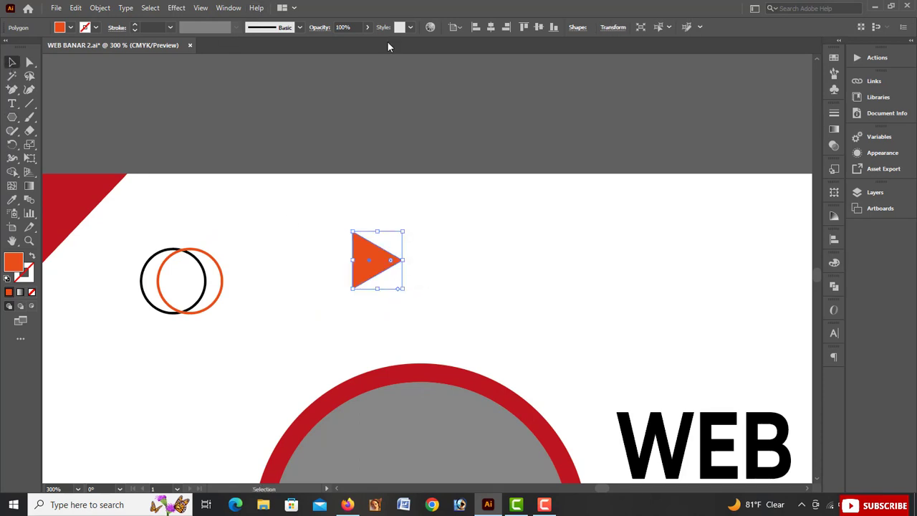
pyautogui.write('90')
pyautogui.press('Return')
pyautogui.click(251, 154)
# Duplicate the triangle into the white area below and between the circular frames, and enlarge the copy
pyautogui.hotkey('ctrl', '1')
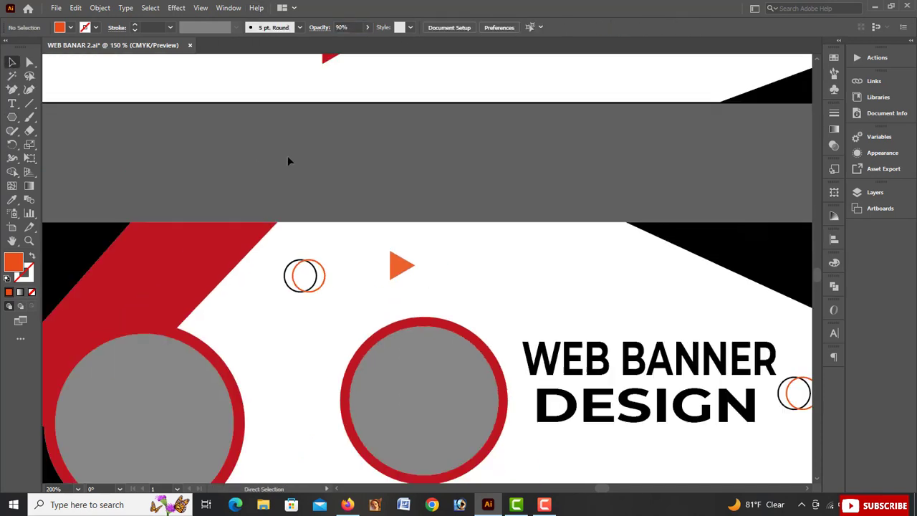
pyautogui.moveTo(407, 143); pyautogui.dragTo(351, 342)
pyautogui.hotkey('ctrl', '=')
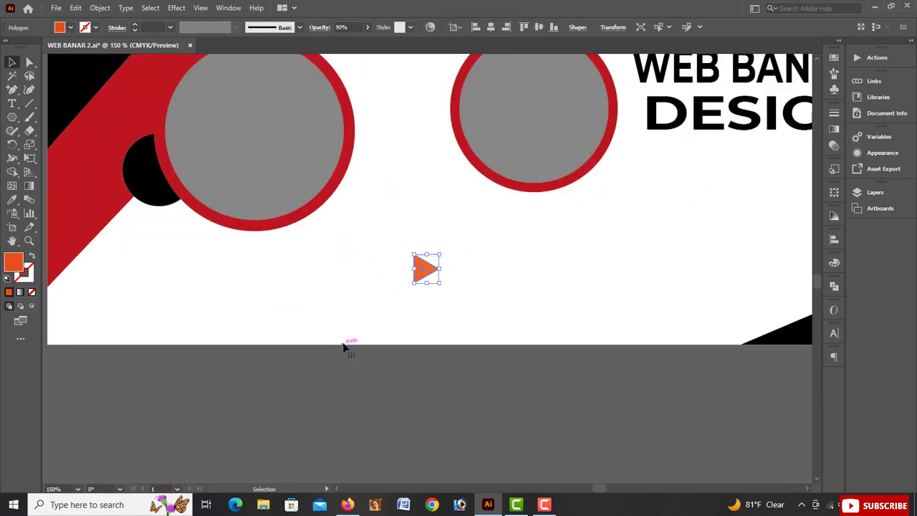
pyautogui.moveTo(439, 284)
pyautogui.mouseDown()
pyautogui.moveTo(458, 305)
pyautogui.moveTo(436, 280)
pyautogui.moveTo(454, 299)
pyautogui.moveTo(438, 291)
pyautogui.mouseUp()
pyautogui.click(437, 294)
pyautogui.click(434, 283)
# Place another triangle copy below the overlapping circles beside "DESIGN", enlarged and rotated to point upward
pyautogui.hotkey('ctrl', '1')
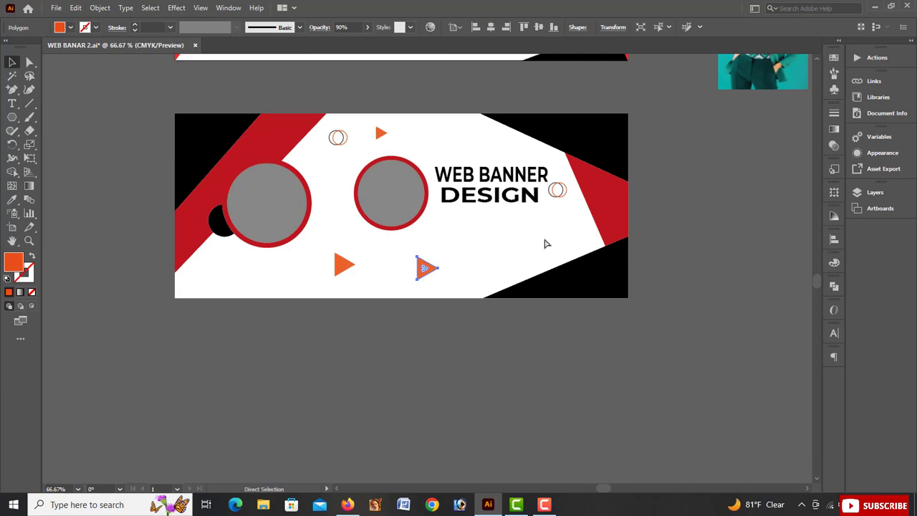
pyautogui.hscroll(3, 544, 243)
pyautogui.moveTo(341, 276); pyautogui.dragTo(520, 284)
pyautogui.hotkey('ctrl', '=')
pyautogui.hotkey('ctrl', '=')
pyautogui.hotkey('ctrl', '=')
pyautogui.hscroll(-3, 487, 231)
pyautogui.moveTo(470, 252); pyautogui.dragTo(477, 266)
# Give the upward-pointing triangle no fill, a 4 pt orange-red stroke and 80% opacity
pyautogui.click(96, 27)
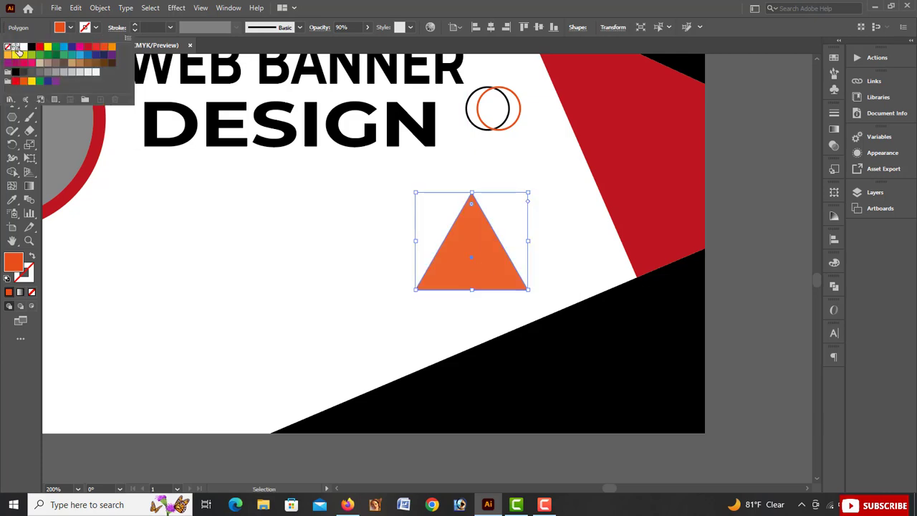
pyautogui.click(104, 55)
pyautogui.click(94, 28)
pyautogui.click(104, 47)
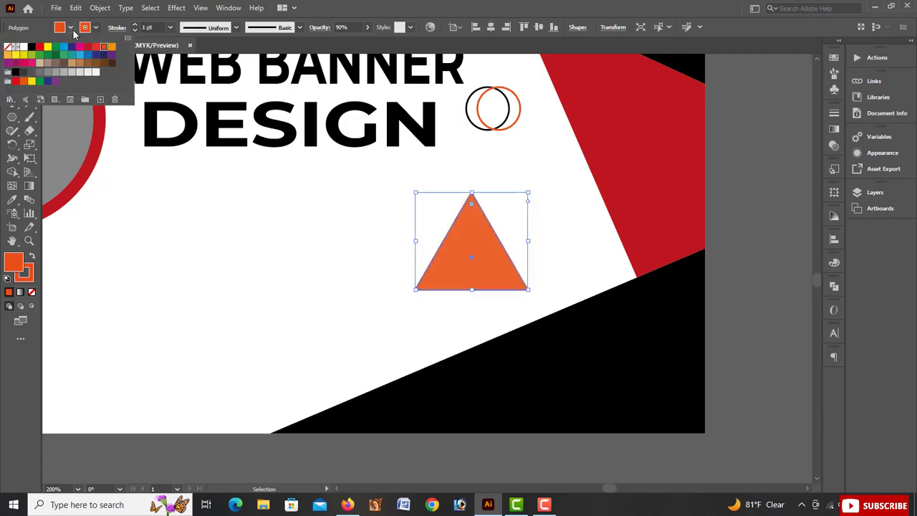
pyautogui.click(71, 28)
pyautogui.click(8, 48)
pyautogui.click(134, 25)
pyautogui.click(134, 25)
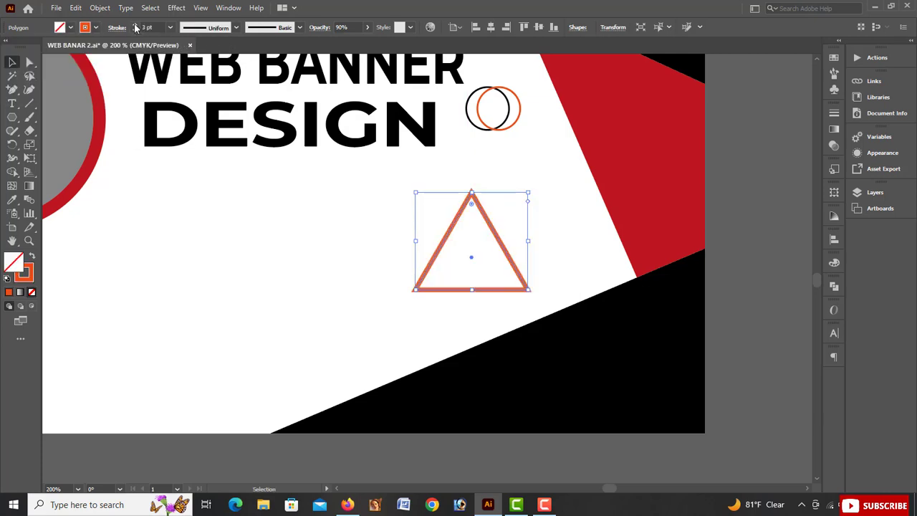
pyautogui.click(134, 25)
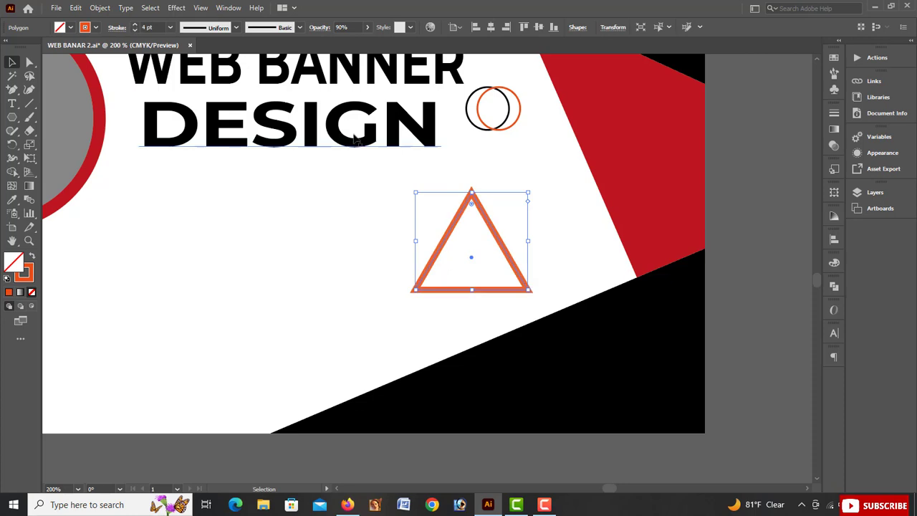
pyautogui.click(801, 248)
# Draw a rounded rectangle about 82 by 25 pt below "DESIGN" with an orange-red fill and no stroke
pyautogui.hscroll(-3, 645, 271)
pyautogui.moveTo(17, 122); pyautogui.dragTo(65, 133)
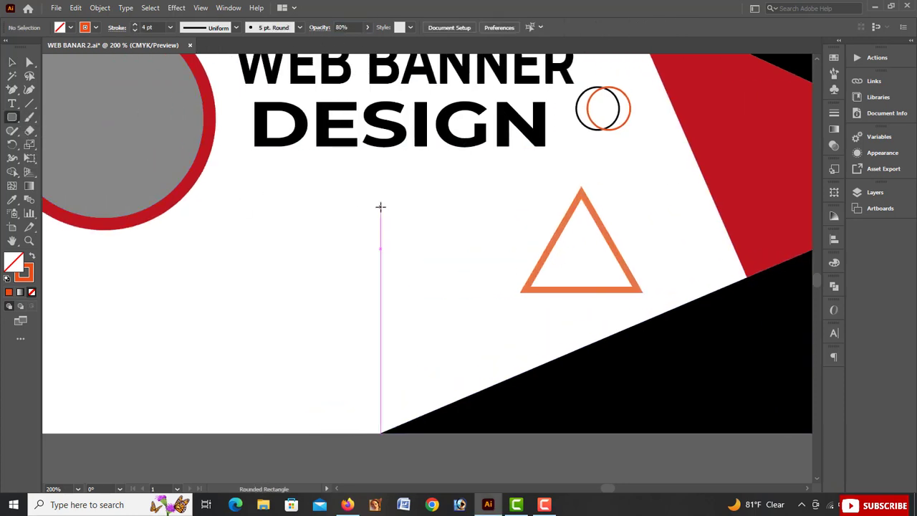
pyautogui.moveTo(307, 217)
pyautogui.mouseDown()
pyautogui.moveTo(382, 256)
pyautogui.moveTo(432, 255)
pyautogui.mouseUp()
pyautogui.click(95, 28)
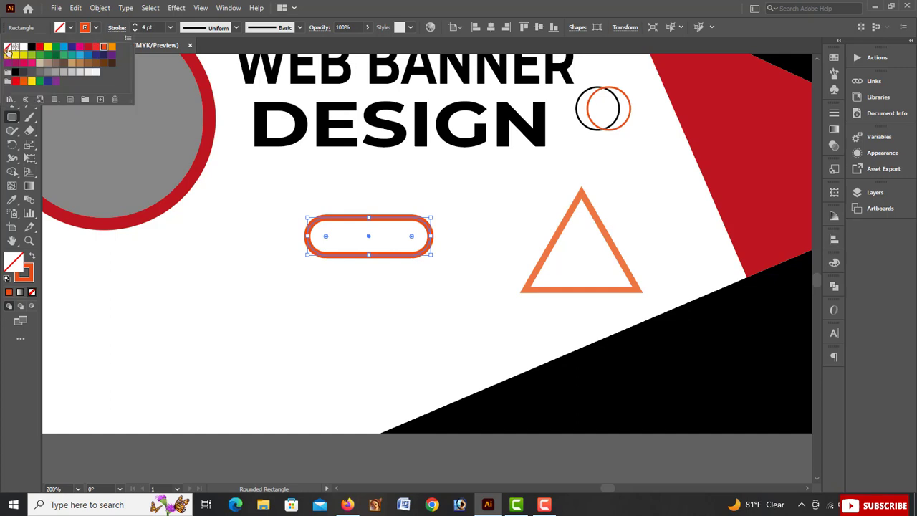
pyautogui.click(7, 47)
pyautogui.click(70, 27)
pyautogui.click(104, 46)
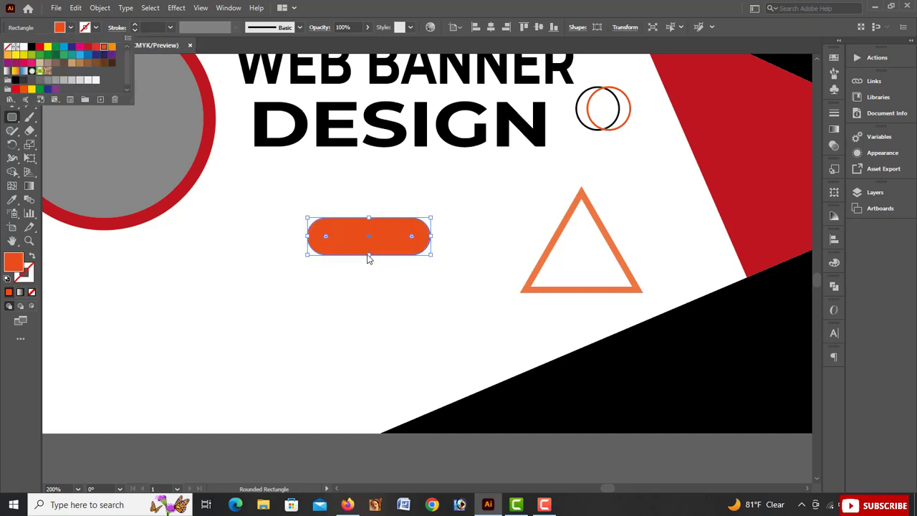
pyautogui.click(379, 310)
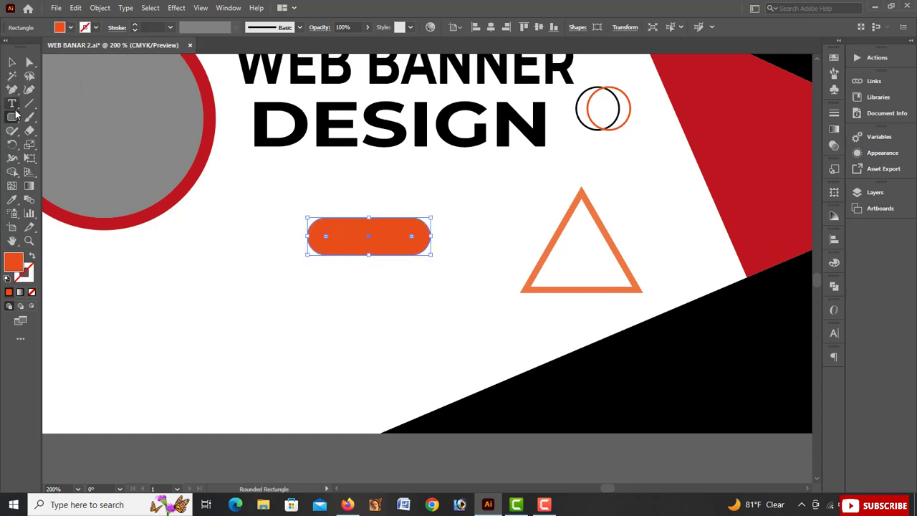
# Change the rounded rectangle's fill to black
pyautogui.click(70, 28)
pyautogui.click(33, 46)
pyautogui.click(337, 303)
# Add the text "SHOP NEW" in 12 pt Montserrat Bold below the black rounded rectangle
pyautogui.hotkey('ctrl', '-')
pyautogui.hotkey('ctrl', '-')
pyautogui.hotkey('ctrl', '-')
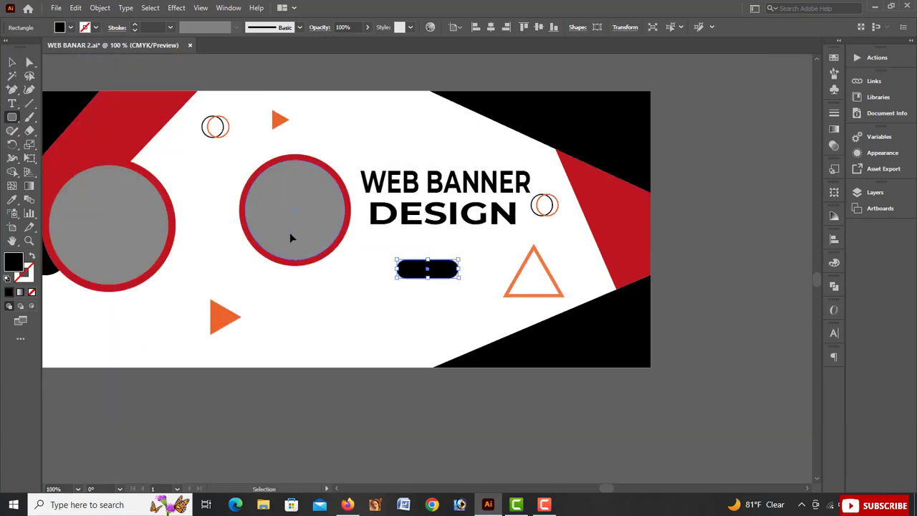
pyautogui.scroll(3, 215, 187)
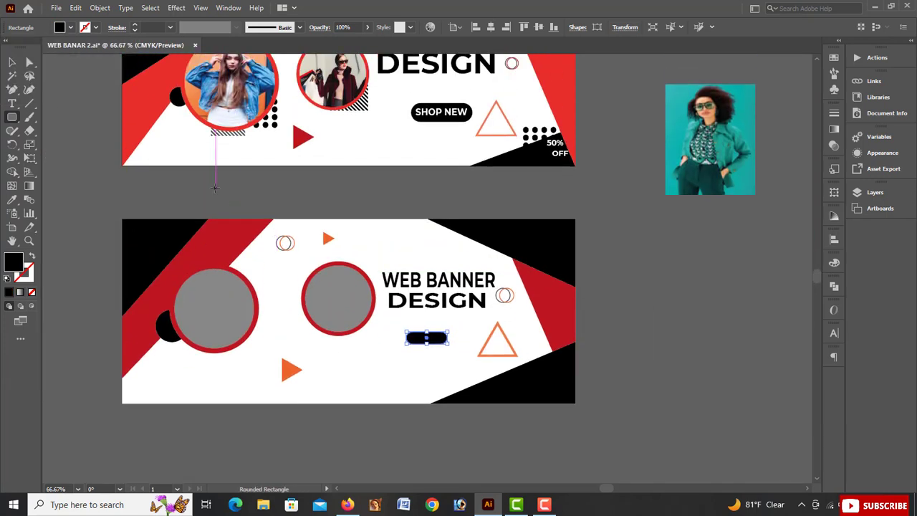
pyautogui.click(386, 361)
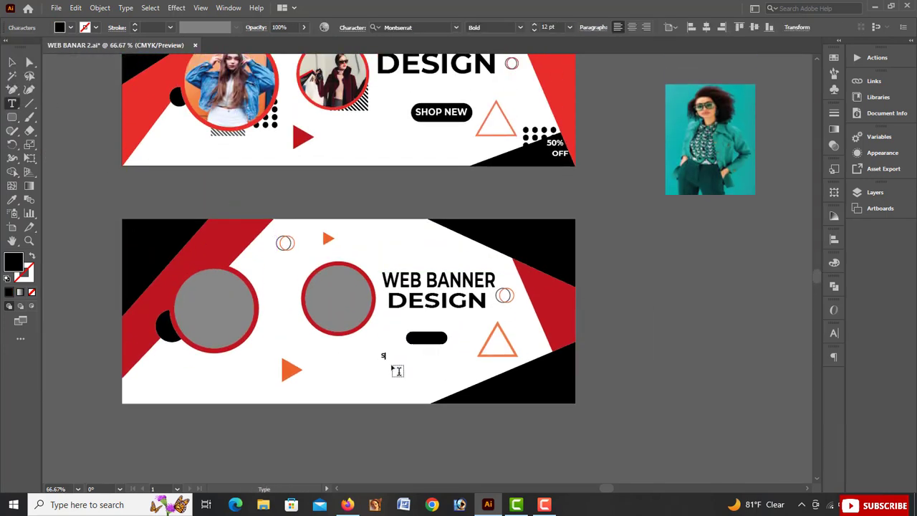
pyautogui.hotkey('ctrl', '+')
pyautogui.hotkey('ctrl', '+')
pyautogui.hotkey('ctrl', '+')
pyautogui.hotkey('ctrl', '+')
pyautogui.hotkey('ctrl', '+')
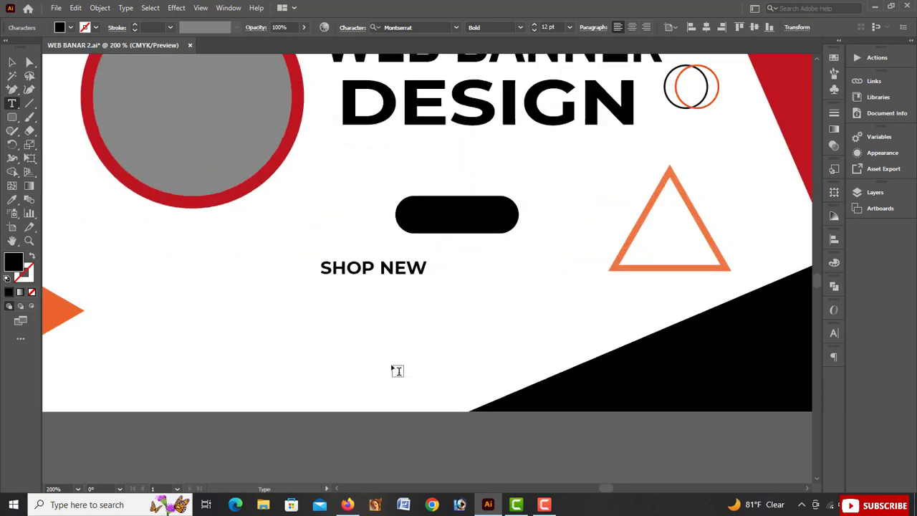
# Move the "SHOP NEW" text onto the black rounded rectangle and fill it with white
pyautogui.click(12, 63)
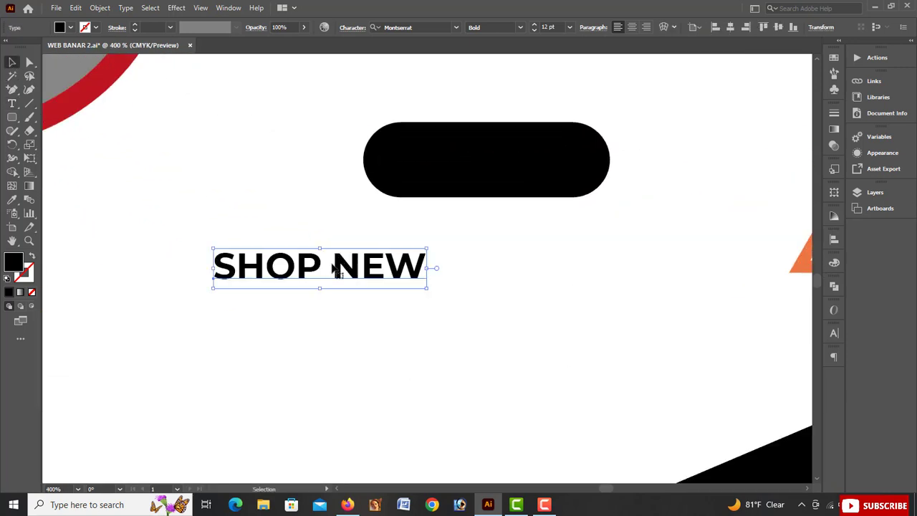
pyautogui.moveTo(317, 266); pyautogui.dragTo(442, 160)
pyautogui.click(70, 27)
pyautogui.click(23, 46)
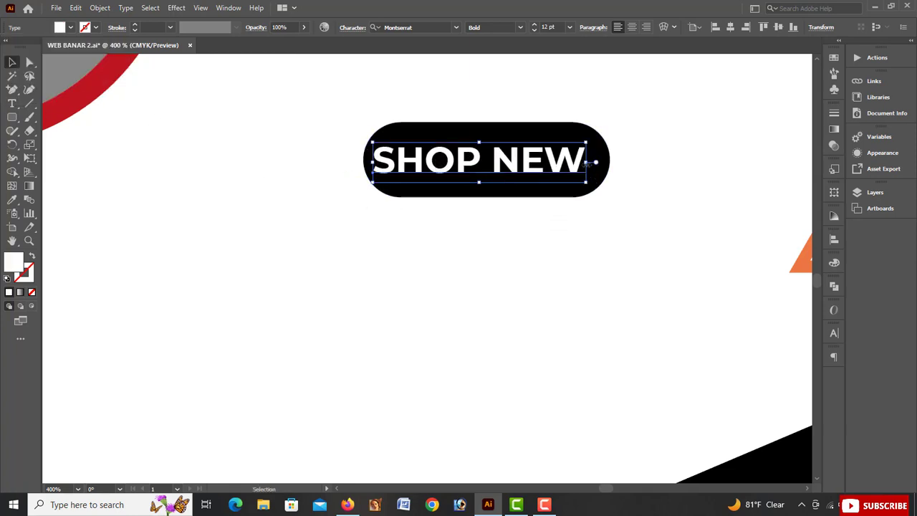
# Stretch the "SHOP NEW" text slightly wider and taller, to about 14.4 pt, within the black rounded rectangle
pyautogui.moveTo(588, 164); pyautogui.dragTo(592, 164)
pyautogui.moveTo(481, 141); pyautogui.dragTo(480, 136)
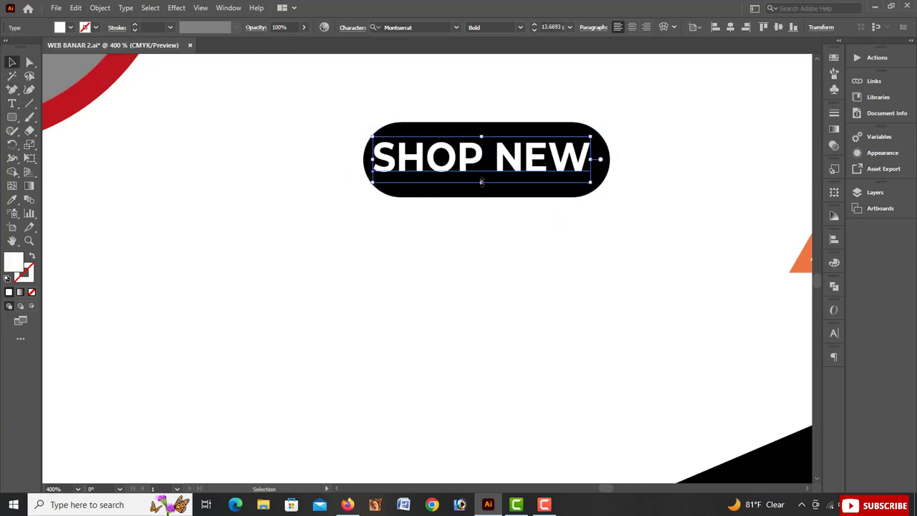
pyautogui.moveTo(481, 181); pyautogui.dragTo(481, 165)
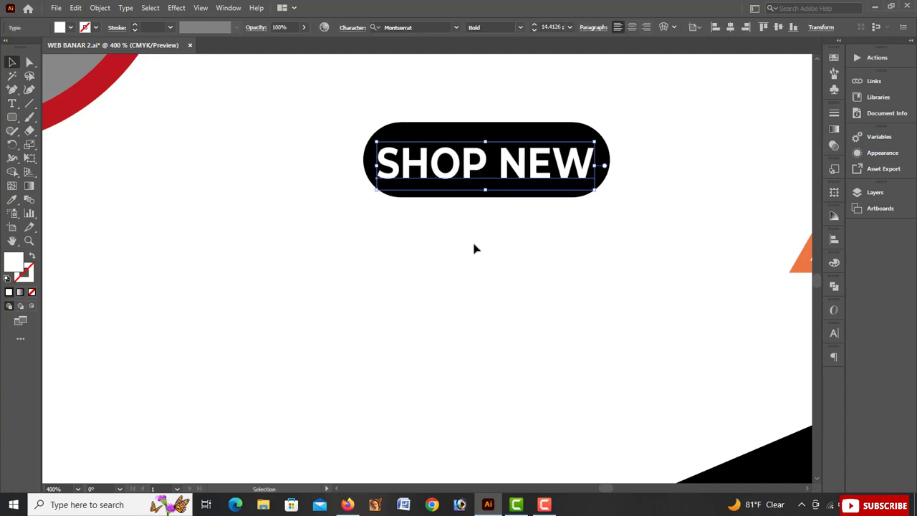
pyautogui.click(474, 249)
# Nudge the "SHOP NEW" text upward and align it with the centre of the black rounded rectangle
pyautogui.hotkey('ctrl', '-')
pyautogui.hotkey('ctrl', '-')
pyautogui.hotkey('ctrl', '-')
pyautogui.hotkey('ctrl', '-')
pyautogui.hotkey('ctrl', '=')
pyautogui.hotkey('ctrl', '=')
pyautogui.hotkey('ctrl', '=')
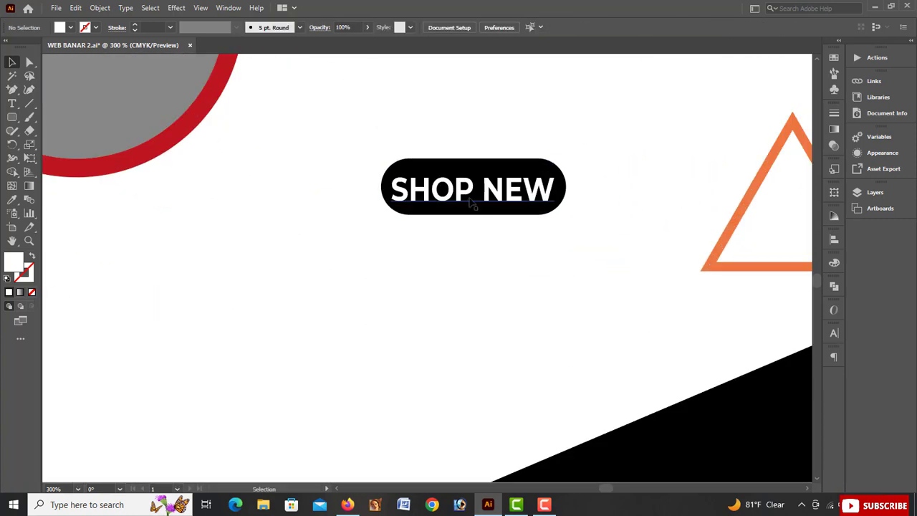
pyautogui.moveTo(472, 203); pyautogui.dragTo(470, 192)
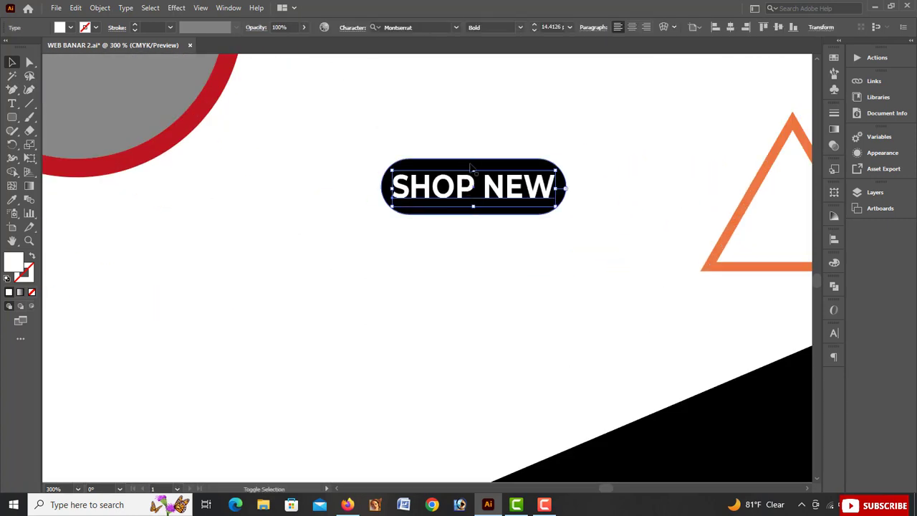
pyautogui.keyDown('shift'); pyautogui.click(447, 161); pyautogui.keyUp('shift')
pyautogui.click(483, 27)
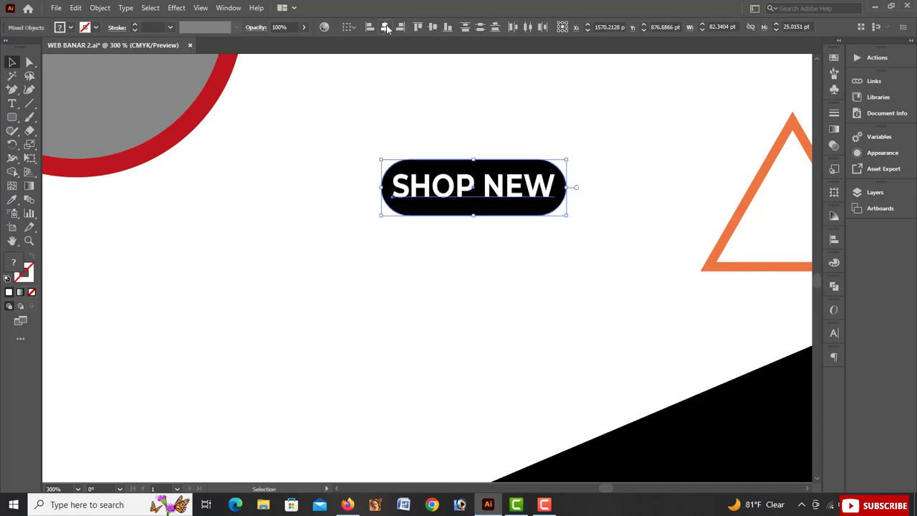
pyautogui.hotkey('ctrl', '-')
pyautogui.hotkey('ctrl', '-')
pyautogui.hotkey('ctrl', '-')
pyautogui.scroll(-4, 412, 346)
pyautogui.click(340, 364)
# Group the "SHOP NEW" text with the black rounded rectangle behind it
pyautogui.hscroll(-5, 340, 365)
pyautogui.scroll(4, 338, 363)
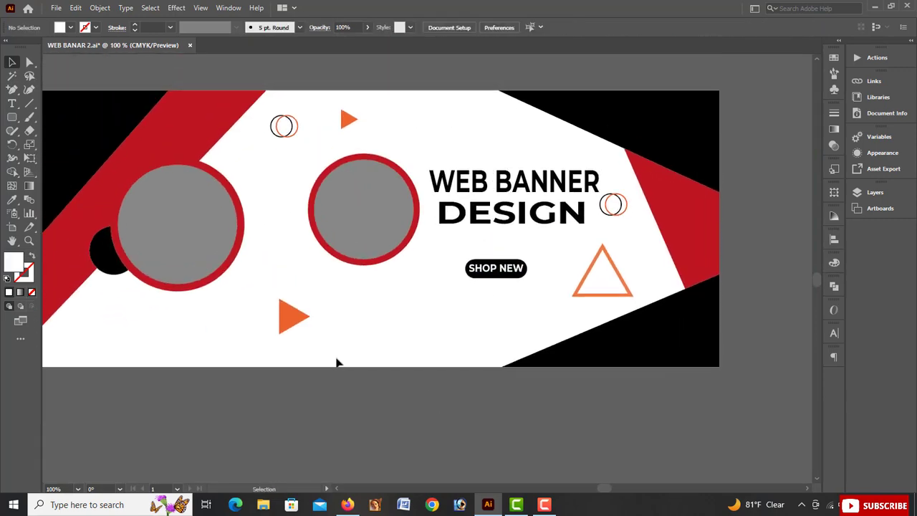
pyautogui.click(500, 273)
pyautogui.hotkey('ctrl', '+')
pyautogui.hotkey('ctrl', '+')
pyautogui.hotkey('ctrl', '+')
pyautogui.keyDown('shift'); pyautogui.click(485, 293); pyautogui.keyUp('shift')
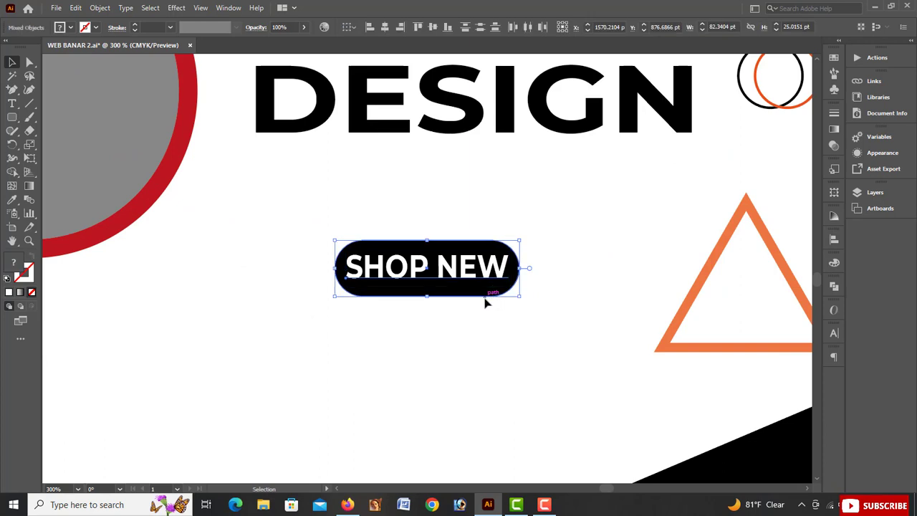
pyautogui.rightClick(465, 283)
pyautogui.click(501, 384)
# Enlarge the grouped "SHOP NEW" button evenly and shift it to sit below the word "DESIGN" in the headline
pyautogui.moveTo(519, 297); pyautogui.dragTo(554, 308)
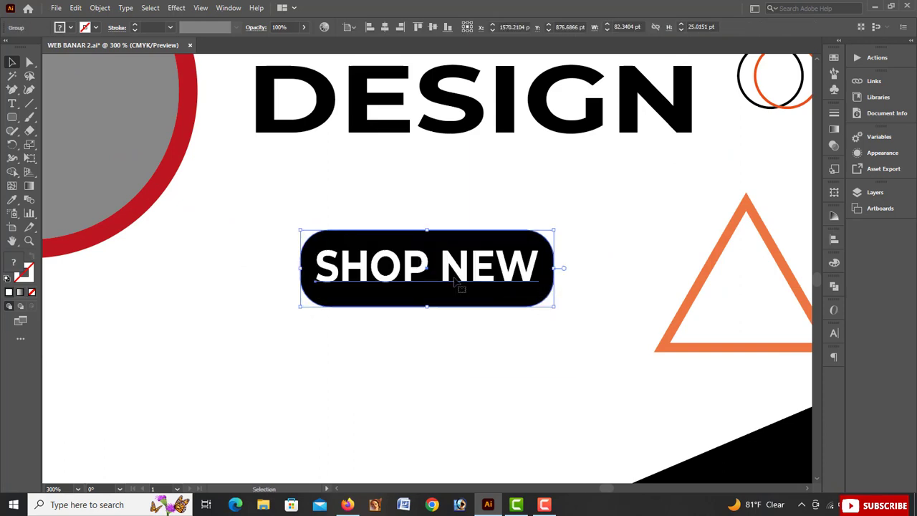
pyautogui.moveTo(460, 285); pyautogui.dragTo(507, 313)
pyautogui.hotkey('ctrl', '-')
pyautogui.hotkey('ctrl', '-')
pyautogui.hotkey('ctrl', '-')
pyautogui.hotkey('ctrl', '-')
pyautogui.click(465, 378)
# Move the teal-background photo of the woman in sunglasses onto the banner, behind the large grey circle near its left end
pyautogui.hscroll(-7, 434, 380)
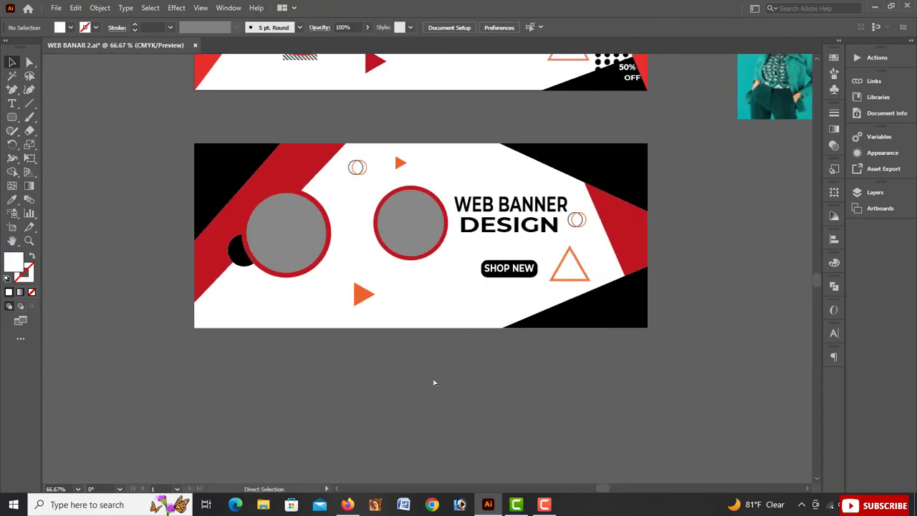
pyautogui.scroll(4, 428, 379)
pyautogui.hscroll(-3, 428, 383)
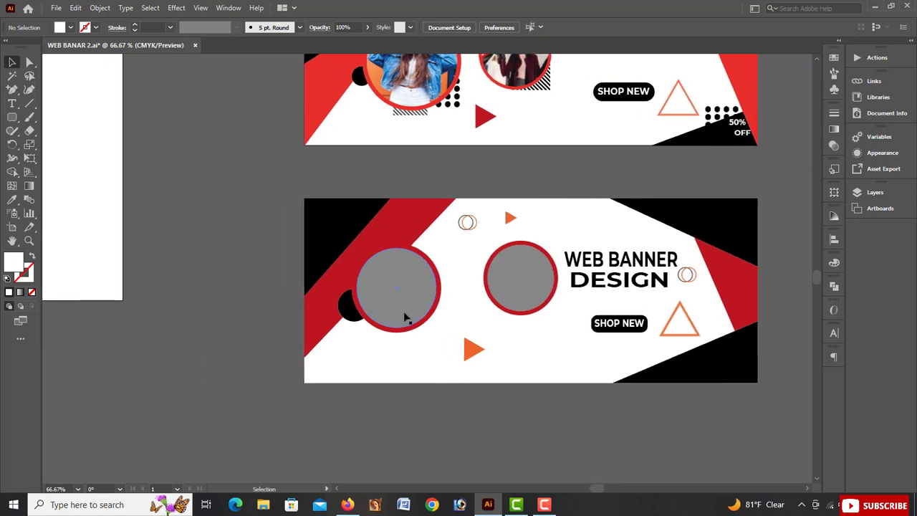
pyautogui.hscroll(4, 424, 392)
pyautogui.scroll(-6, 437, 387)
pyautogui.hscroll(8, 443, 385)
pyautogui.moveTo(754, 71); pyautogui.dragTo(316, 377)
pyautogui.hscroll(-7, 322, 377)
pyautogui.hscroll(-1, 323, 377)
pyautogui.moveTo(393, 376); pyautogui.dragTo(361, 260)
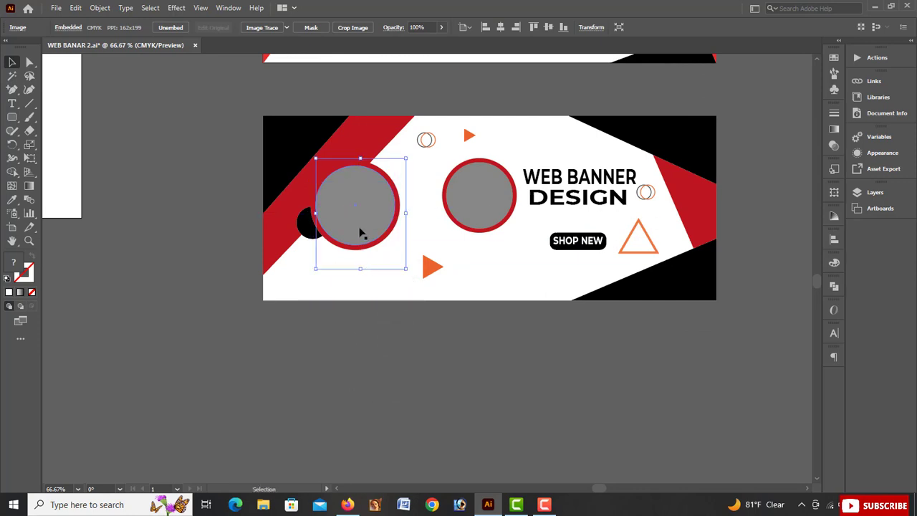
# Clip the teal photo to the large circle and shift the picture down inside it so the whole head fits
pyautogui.rightClick(358, 222)
pyautogui.click(390, 338)
pyautogui.doubleClick(367, 234)
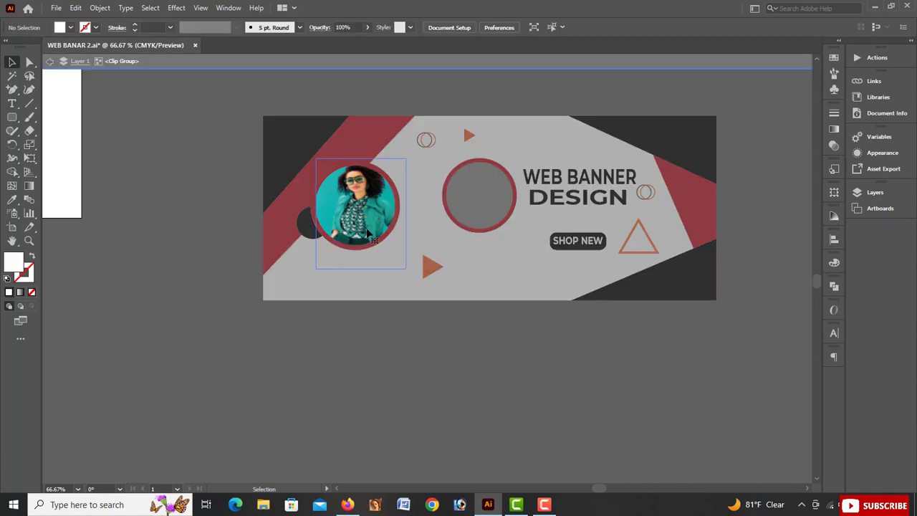
pyautogui.moveTo(368, 233); pyautogui.dragTo(362, 258)
pyautogui.moveTo(357, 174); pyautogui.dragTo(358, 165)
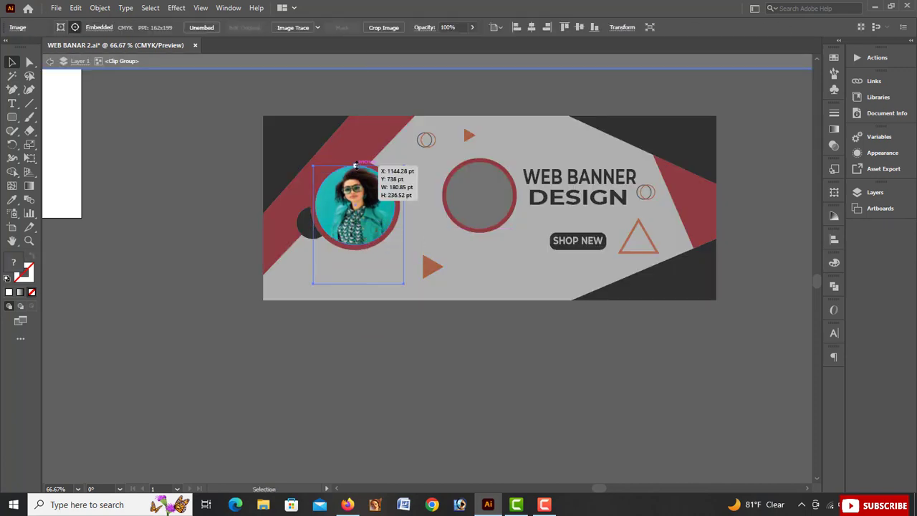
pyautogui.doubleClick(404, 343)
# Move the yellow-background photo of the woman with a skateboard to just below the banner
pyautogui.hotkey('ctrl', '-')
pyautogui.hscroll(6, 399, 293)
pyautogui.scroll(5, 516, 282)
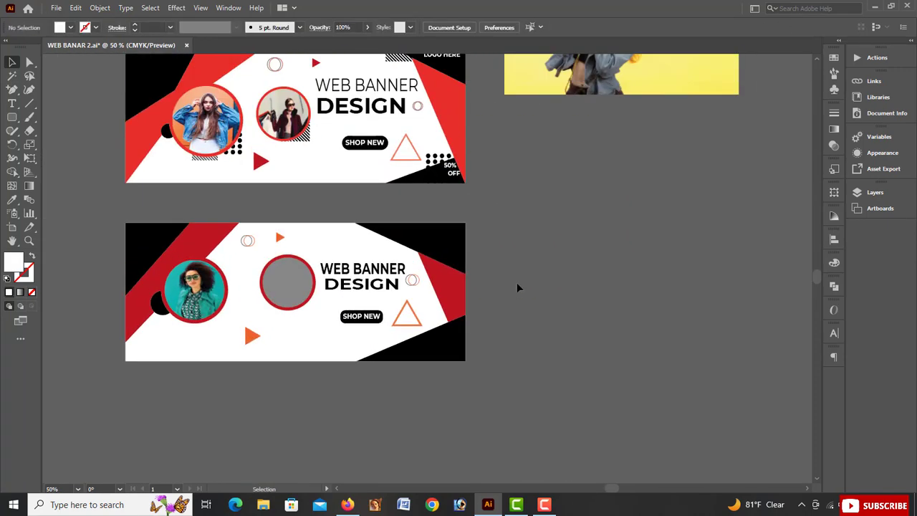
pyautogui.moveTo(566, 136); pyautogui.dragTo(510, 347)
pyautogui.scroll(-6, 545, 256)
pyautogui.moveTo(545, 216); pyautogui.dragTo(308, 422)
pyautogui.hscroll(-3, 309, 426)
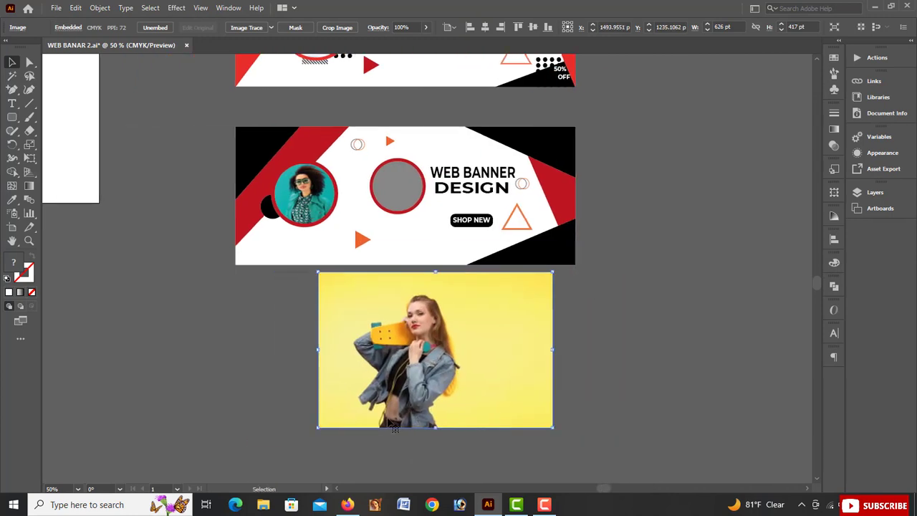
# Scale down the skateboard photo and clip it to the grey circle beside the headline
pyautogui.moveTo(551, 428); pyautogui.dragTo(501, 394)
pyautogui.moveTo(427, 353); pyautogui.dragTo(402, 206)
pyautogui.keyDown('shift'); pyautogui.click(402, 192); pyautogui.keyUp('shift')
pyautogui.rightClick(402, 192)
pyautogui.click(437, 308)
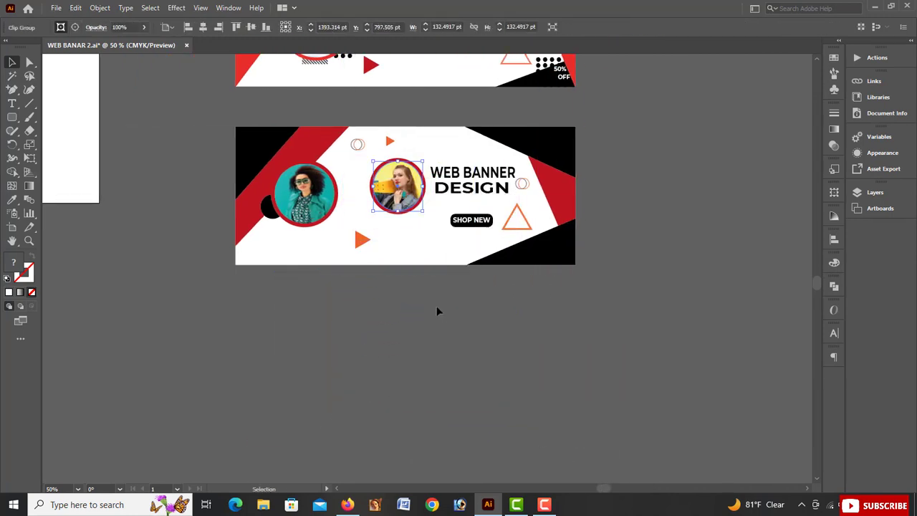
# Scale down the skateboard photo inside its clipping circle and reposition it to show more of the figure
pyautogui.hotkey('ctrl', '+')
pyautogui.hotkey('ctrl', '+')
pyautogui.hotkey('ctrl', '+')
pyautogui.doubleClick(436, 306)
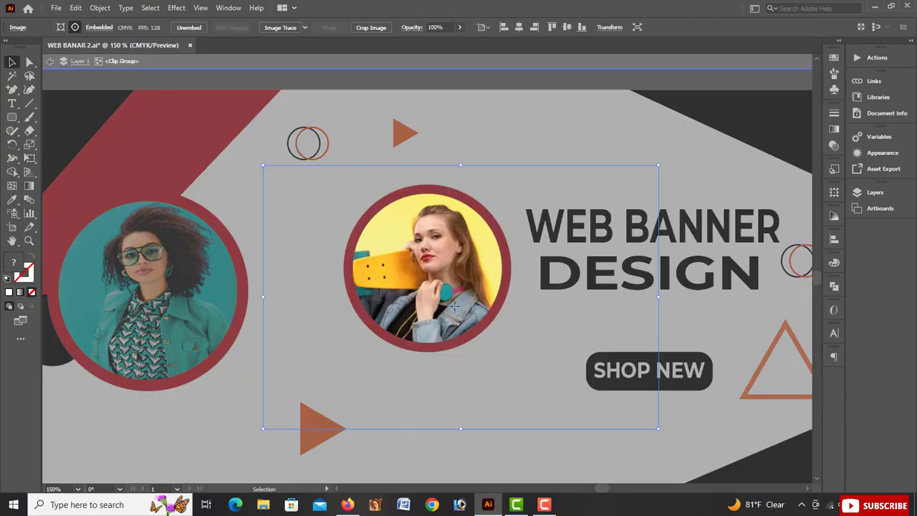
pyautogui.moveTo(657, 429); pyautogui.dragTo(599, 403)
pyautogui.moveTo(413, 289); pyautogui.dragTo(410, 273)
pyautogui.click(399, 55)
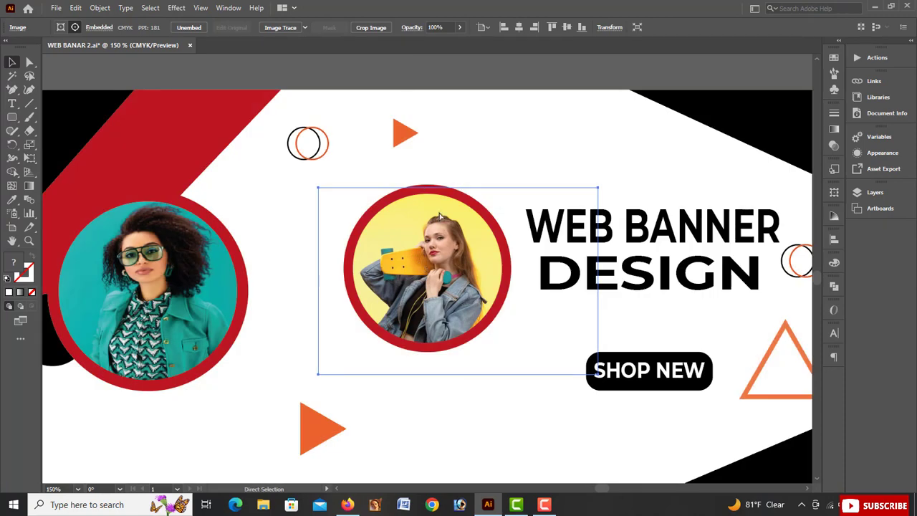
pyautogui.hotkey('ctrl', '-')
pyautogui.hotkey('ctrl', '-')
pyautogui.click(248, 380)
# Draw a thin, tall black rectangle below the banner and rotate it 45 degrees counterclockwise
pyautogui.hotkey('ctrl', '+')
pyautogui.hotkey('ctrl', '+')
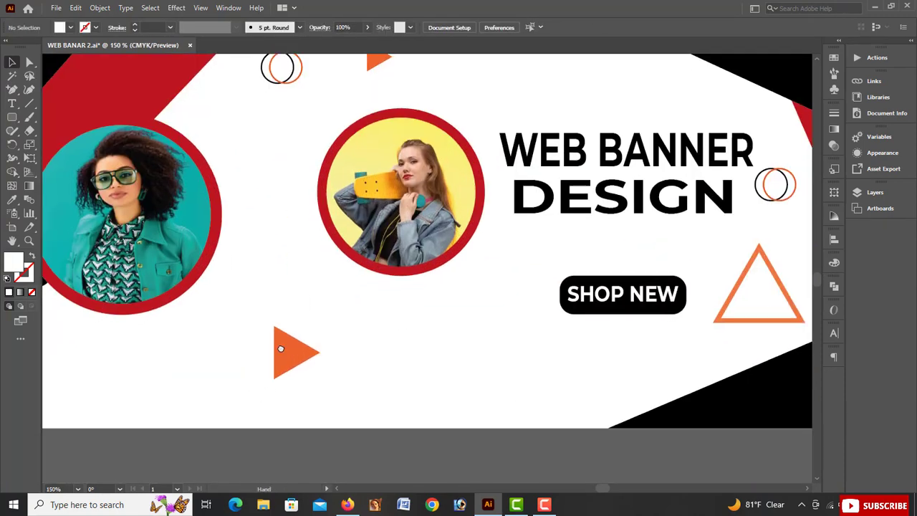
pyautogui.moveTo(278, 479)
pyautogui.mouseDown()
pyautogui.moveTo(332, 212)
pyautogui.moveTo(244, 401)
pyautogui.moveTo(314, 442)
pyautogui.moveTo(329, 402)
pyautogui.moveTo(336, 407)
pyautogui.mouseUp()
pyautogui.rightClick(15, 122)
pyautogui.click(46, 118)
pyautogui.click(70, 27)
pyautogui.click(51, 51)
pyautogui.hotkey('ctrl', '-')
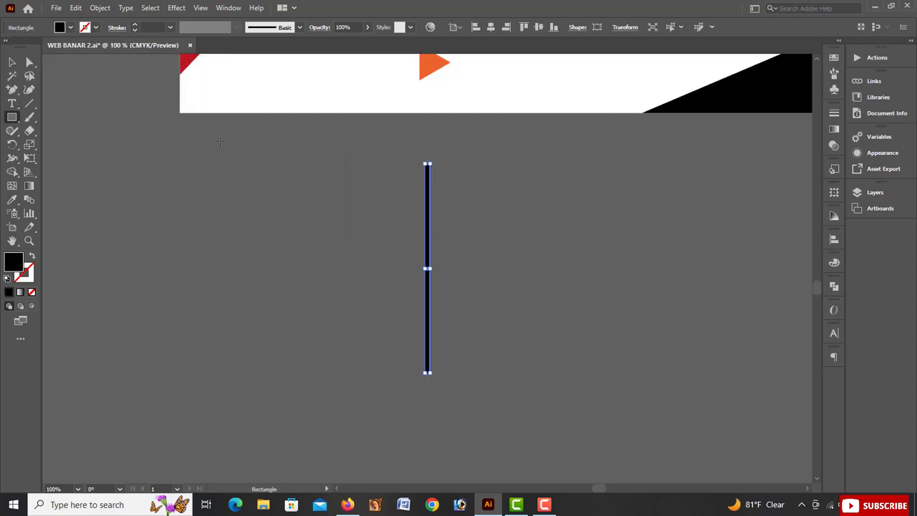
pyautogui.moveTo(428, 159); pyautogui.dragTo(380, 205)
pyautogui.scroll(-1, 391, 211)
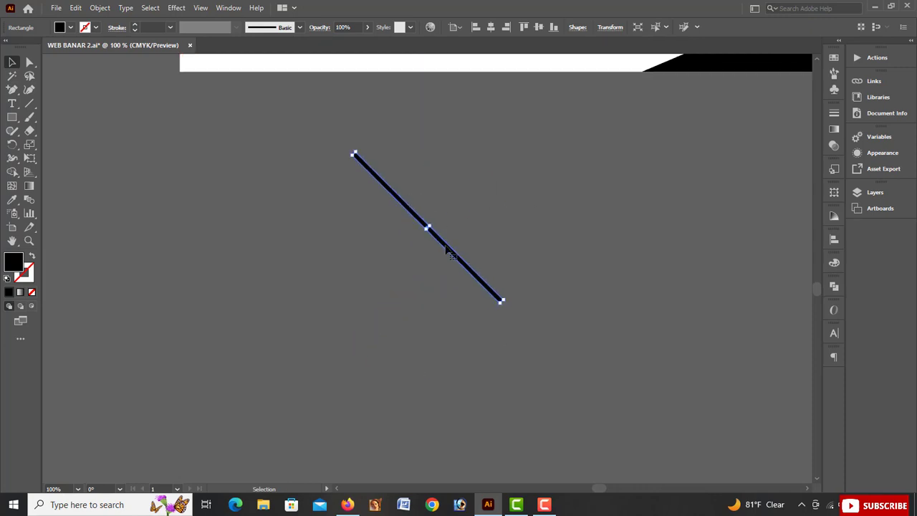
# Duplicate the diagonal bar perpendicular to its length and repeat the copy until evenly spaced parallel stripes form a diamond-shaped block
pyautogui.moveTo(448, 247)
pyautogui.mouseDown()
pyautogui.moveTo(437, 258)
pyautogui.moveTo(448, 248)
pyautogui.mouseUp()
pyautogui.hotkey('ctrl', 'd')
pyautogui.hotkey('ctrl', 'd')
pyautogui.hotkey('ctrl', 'd')
pyautogui.hotkey('ctrl', 'd')
pyautogui.hotkey('ctrl', 'd')
pyautogui.hotkey('ctrl', 'd')
pyautogui.hotkey('ctrl', 'd')
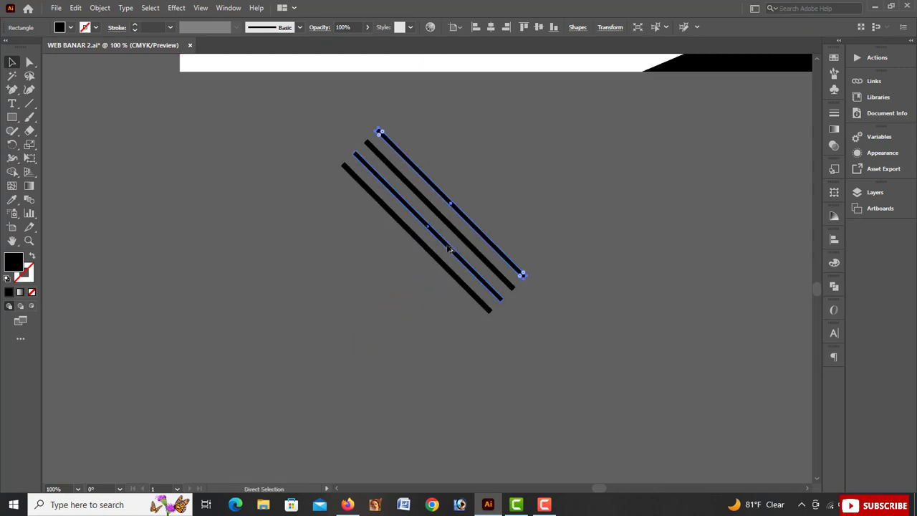
pyautogui.scroll(2, 447, 249)
pyautogui.hotkey('ctrl', 'd')
pyautogui.hotkey('ctrl', 'd')
pyautogui.hotkey('ctrl', 'd')
pyautogui.hotkey('ctrl', 'd')
pyautogui.hotkey('ctrl', 'd')
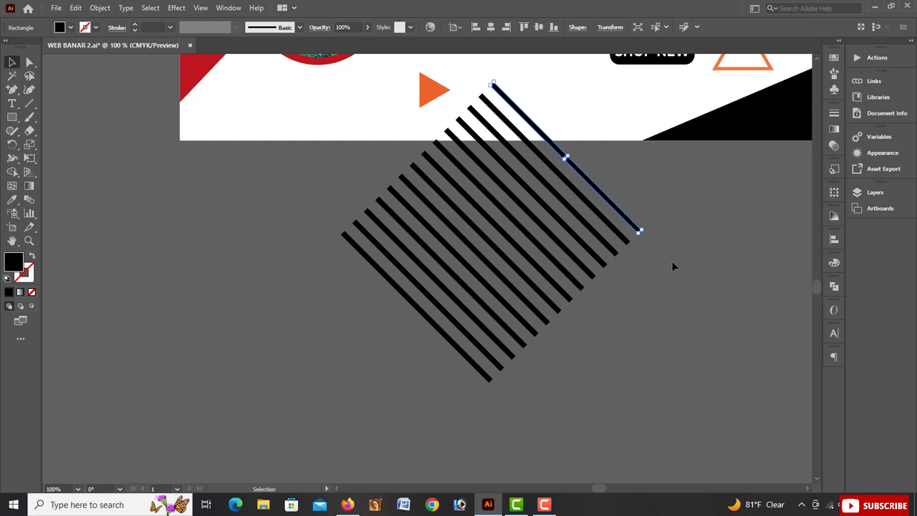
# Move the whole set of diagonal stripes down and clear of the banner
pyautogui.moveTo(673, 224); pyautogui.dragTo(443, 374)
pyautogui.scroll(-2, 471, 343)
pyautogui.moveTo(477, 340); pyautogui.dragTo(517, 289)
pyautogui.moveTo(643, 171); pyautogui.dragTo(442, 391)
pyautogui.click(678, 215)
# Draw a square with the Rectangle tool and centre it over the diagonal stripes
pyautogui.click(12, 117)
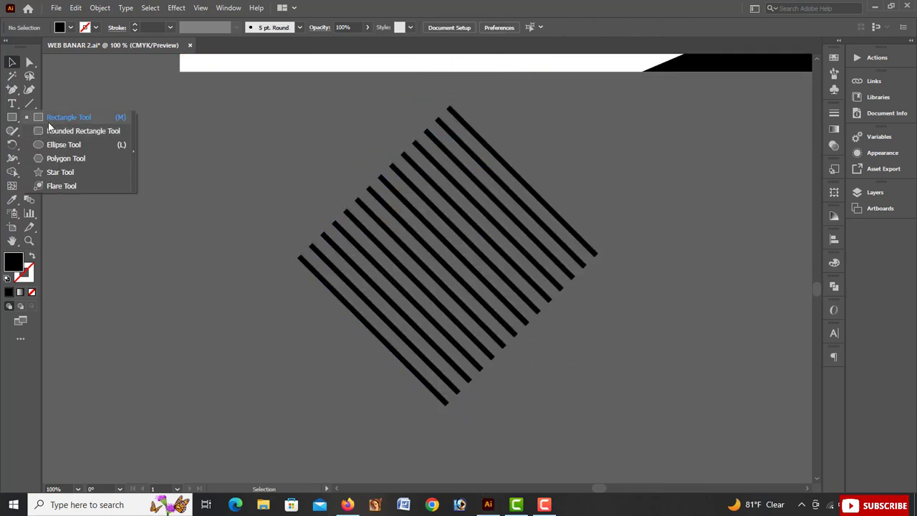
pyautogui.moveTo(441, 252); pyautogui.dragTo(511, 322)
pyautogui.press('v')
pyautogui.click(303, 182)
pyautogui.moveTo(449, 248); pyautogui.dragTo(454, 253)
# Give the square over the stripes no fill and a 1 pt black stroke
pyautogui.click(70, 28)
pyautogui.click(7, 47)
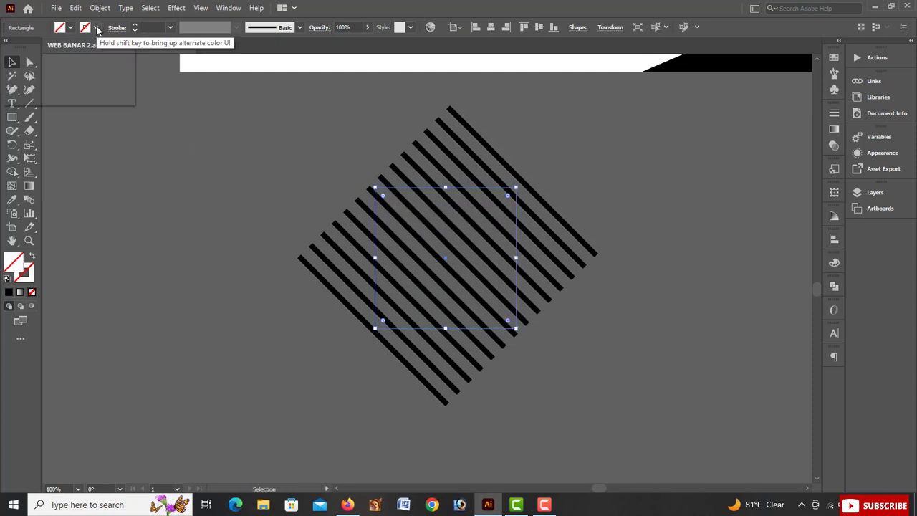
pyautogui.click(84, 27)
pyautogui.click(209, 136)
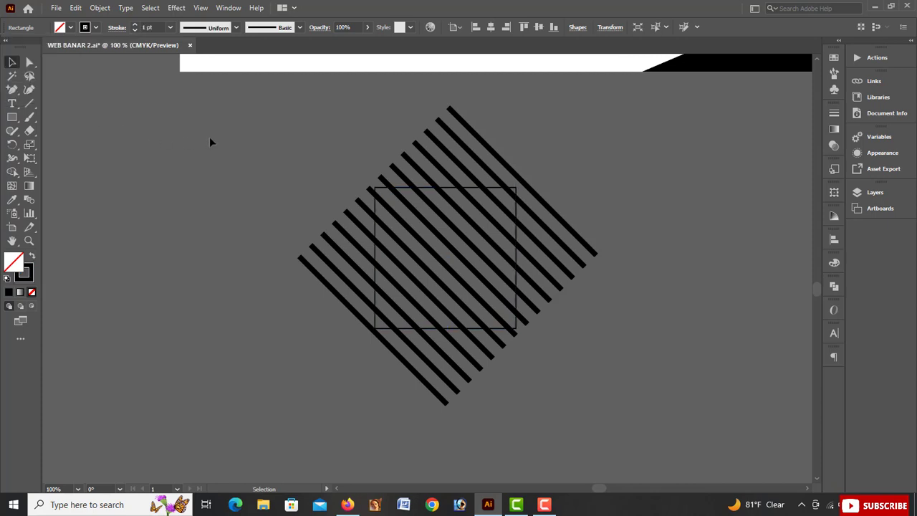
# Remove all stripe parts outside the square with the Shape Builder tool
pyautogui.moveTo(209, 137); pyautogui.dragTo(571, 356)
pyautogui.click(12, 172)
pyautogui.moveTo(308, 279); pyautogui.dragTo(365, 215)
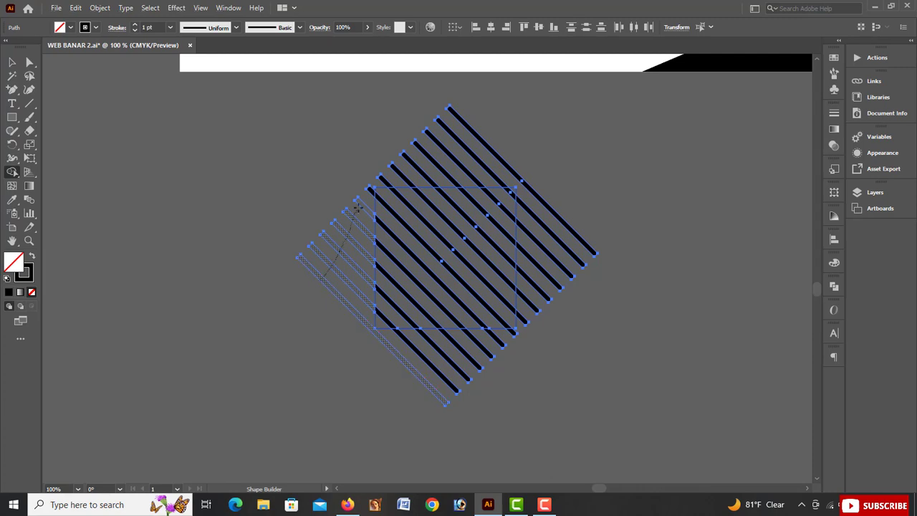
pyautogui.moveTo(543, 285); pyautogui.dragTo(584, 197)
pyautogui.moveTo(513, 130); pyautogui.dragTo(332, 136)
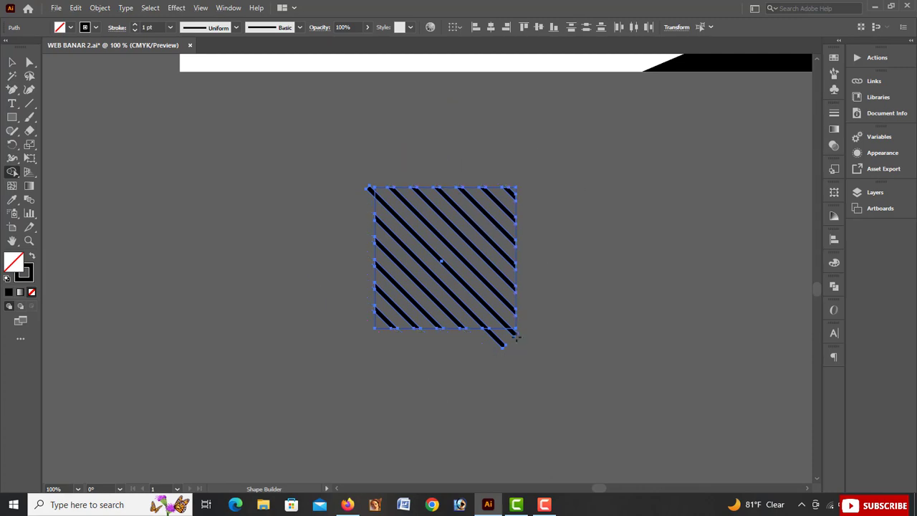
# Remove the stroke from the trimmed stripe square and group all of its pieces
pyautogui.click(13, 63)
pyautogui.click(96, 28)
pyautogui.click(7, 47)
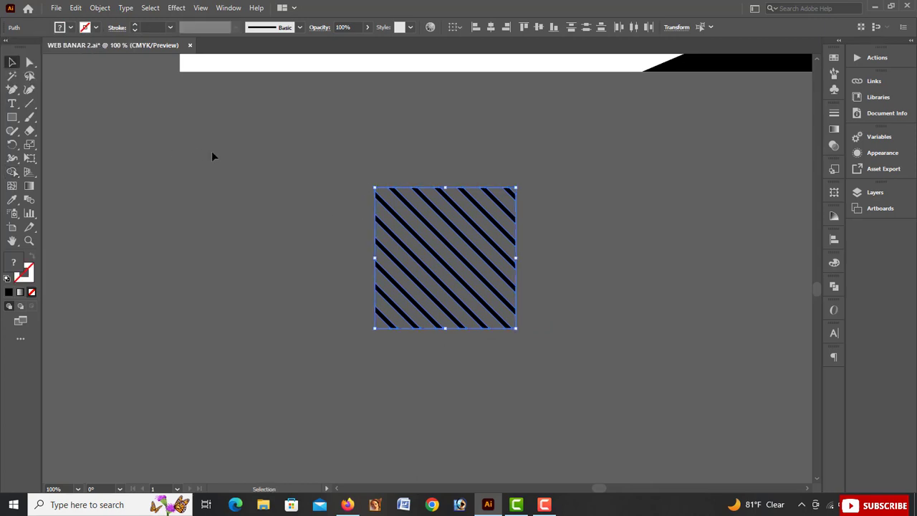
pyautogui.click(624, 257)
pyautogui.moveTo(530, 343); pyautogui.dragTo(439, 215)
pyautogui.rightClick(494, 271)
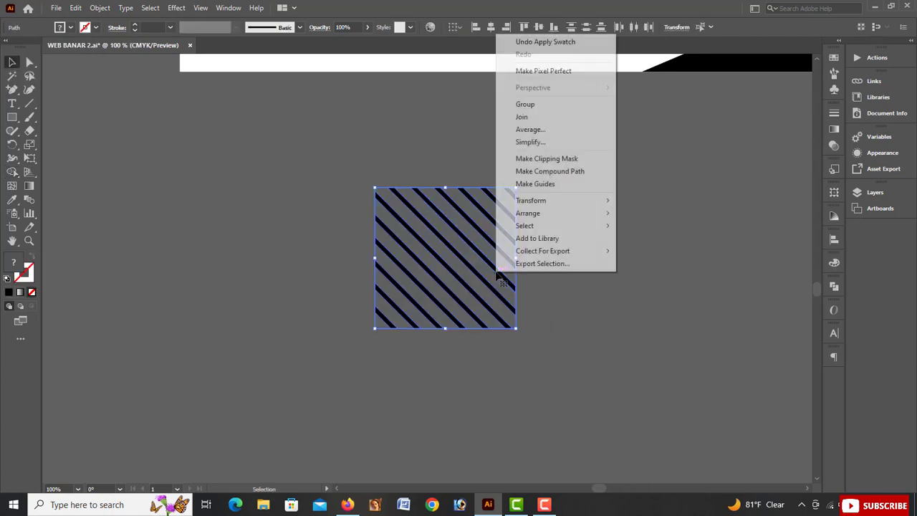
pyautogui.click(539, 108)
pyautogui.click(622, 186)
# Move the striped square onto the lower edge of the teal photo circle and scale it down
pyautogui.hotkey('ctrl', '-')
pyautogui.hotkey('ctrl', '-')
pyautogui.click(420, 278)
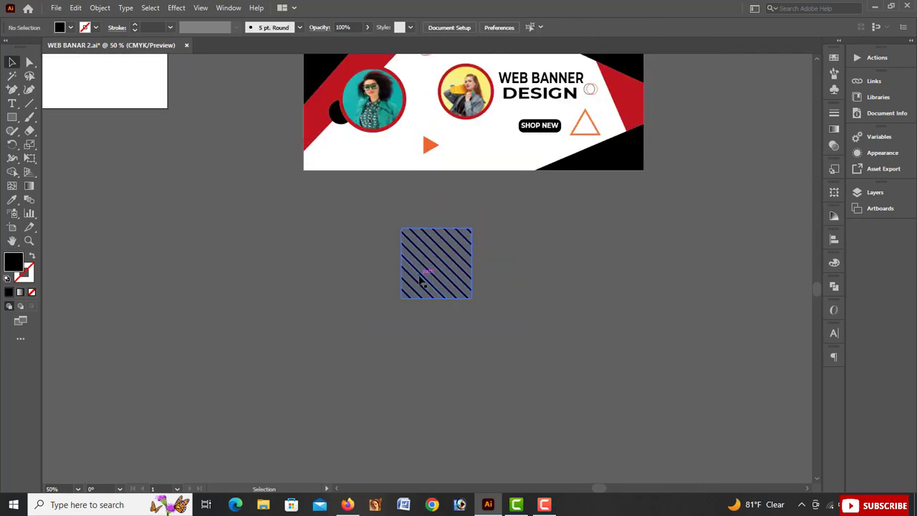
pyautogui.moveTo(420, 278); pyautogui.dragTo(355, 138)
pyautogui.hotkey('ctrl', '+')
pyautogui.hotkey('ctrl', '+')
pyautogui.hotkey('ctrl', '+')
pyautogui.hotkey('ctrl', '+')
pyautogui.moveTo(568, 268); pyautogui.dragTo(470, 277)
pyautogui.moveTo(420, 293)
pyautogui.mouseDown()
pyautogui.moveTo(405, 319)
pyautogui.moveTo(409, 301)
pyautogui.mouseUp()
# Arrange the striped square behind the framed teal photo and nudge it slightly up so a strip shows below the frame
pyautogui.rightClick(409, 301)
pyautogui.click(422, 448)
pyautogui.click(403, 309)
pyautogui.press('a')
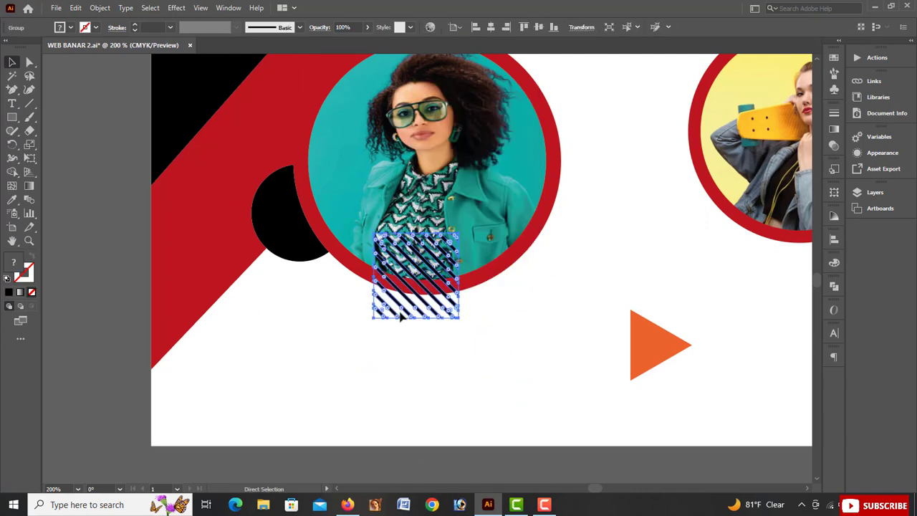
pyautogui.press('a')
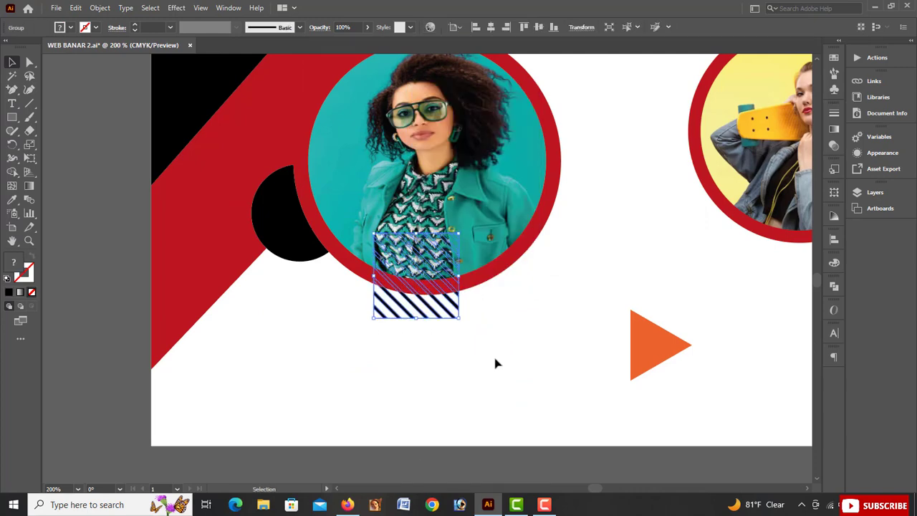
pyautogui.click(495, 358)
pyautogui.hscroll(3, 290, 284)
pyautogui.moveTo(317, 316); pyautogui.dragTo(322, 310)
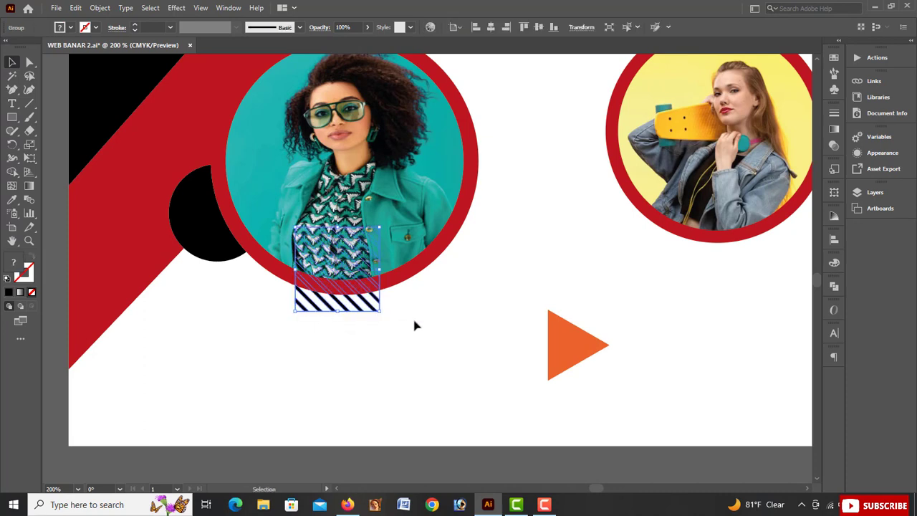
# Place a copy of the striped square behind the lower-right edge of the skateboard photo circle
pyautogui.click(414, 326)
pyautogui.hscroll(2, 280, 324)
pyautogui.moveTo(262, 309); pyautogui.dragTo(543, 253)
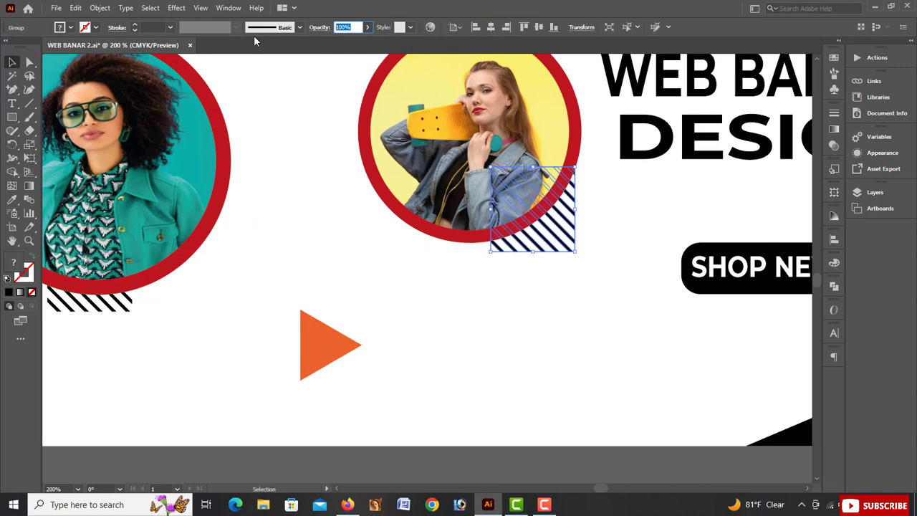
# Set the opacity of both striped squares behind the photo circles to 80%
pyautogui.hscroll(-3, 253, 194)
pyautogui.click(252, 320)
pyautogui.click(254, 304)
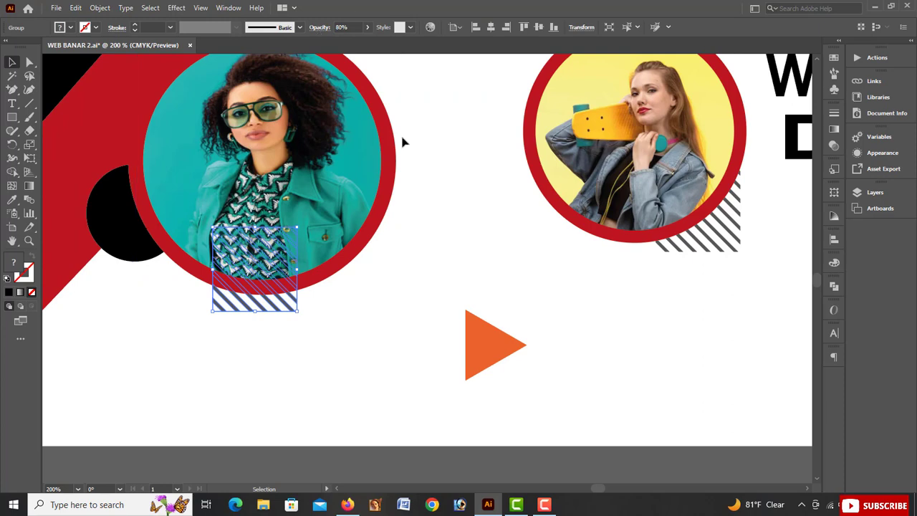
pyautogui.click(488, 229)
# Copy the striped square from the skateboard photo to the banner's upper edge, overlapping the tip of the upper black corner shape
pyautogui.hscroll(6, 487, 233)
pyautogui.scroll(-1, 486, 253)
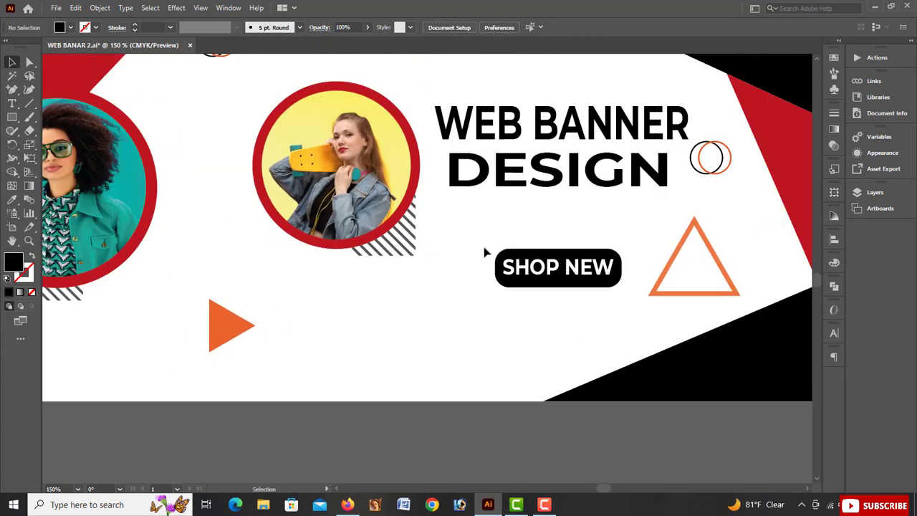
pyautogui.hscroll(1, 422, 251)
pyautogui.moveTo(368, 247); pyautogui.dragTo(573, 104)
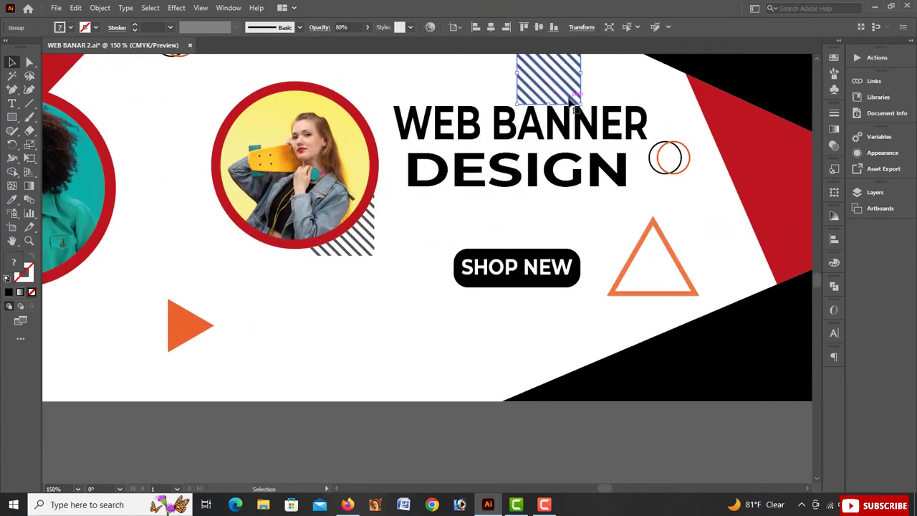
pyautogui.hscroll(3, 569, 101)
pyautogui.scroll(2, 502, 143)
pyautogui.hscroll(1, 433, 180)
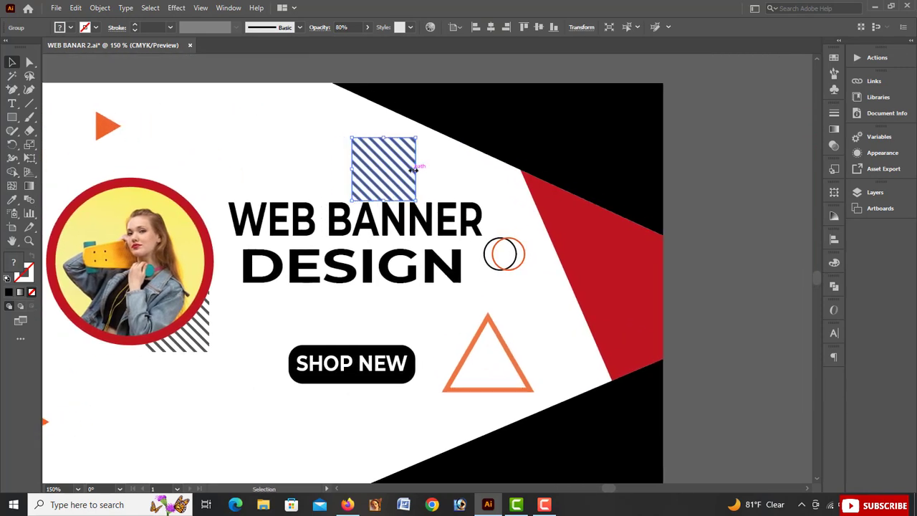
pyautogui.moveTo(404, 172); pyautogui.dragTo(387, 100)
pyautogui.hotkey('ctrl', '=')
pyautogui.hotkey('ctrl', '=')
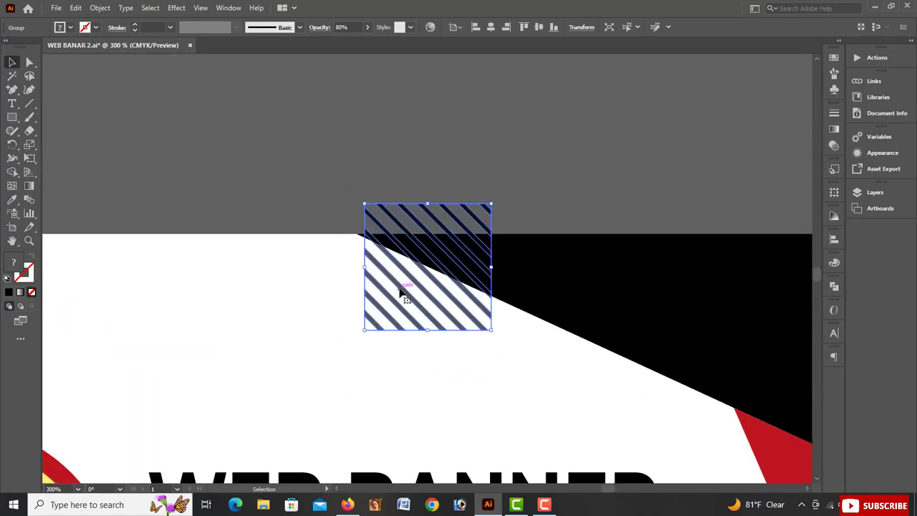
# Shift the striped square to the tip of the upper black corner shape and trim the stripes outside the banner with Shape Builder
pyautogui.moveTo(401, 290); pyautogui.dragTo(330, 272)
pyautogui.hotkey('ctrl', '=')
pyautogui.hotkey('ctrl', '=')
pyautogui.click(192, 161)
pyautogui.moveTo(235, 158); pyautogui.dragTo(449, 301)
pyautogui.click(12, 172)
pyautogui.moveTo(277, 195); pyautogui.dragTo(645, 207)
pyautogui.moveTo(589, 152); pyautogui.dragTo(486, 179)
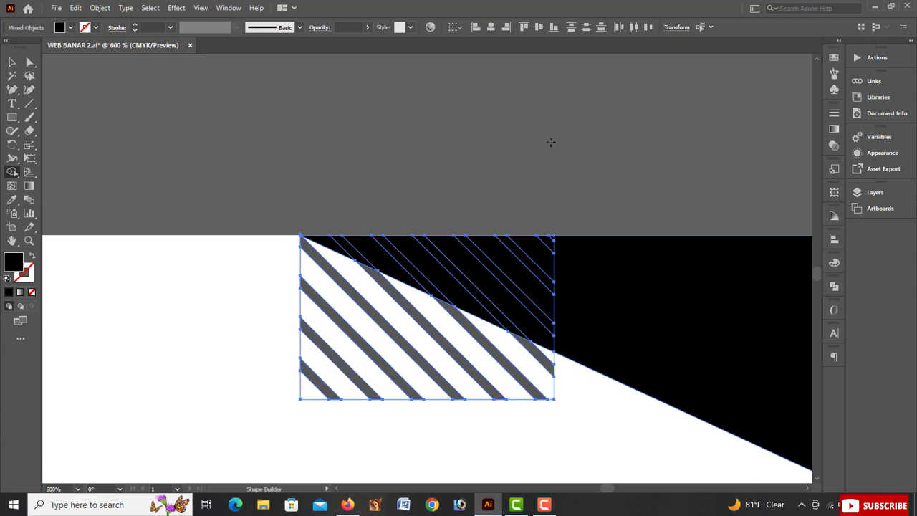
pyautogui.click(15, 63)
pyautogui.click(257, 129)
# Send the lower-right black corner shape behind the red shape
pyautogui.hotkey('ctrl', '-')
pyautogui.hotkey('ctrl', '-')
pyautogui.hotkey('ctrl', '-')
pyautogui.hotkey('ctrl', '-')
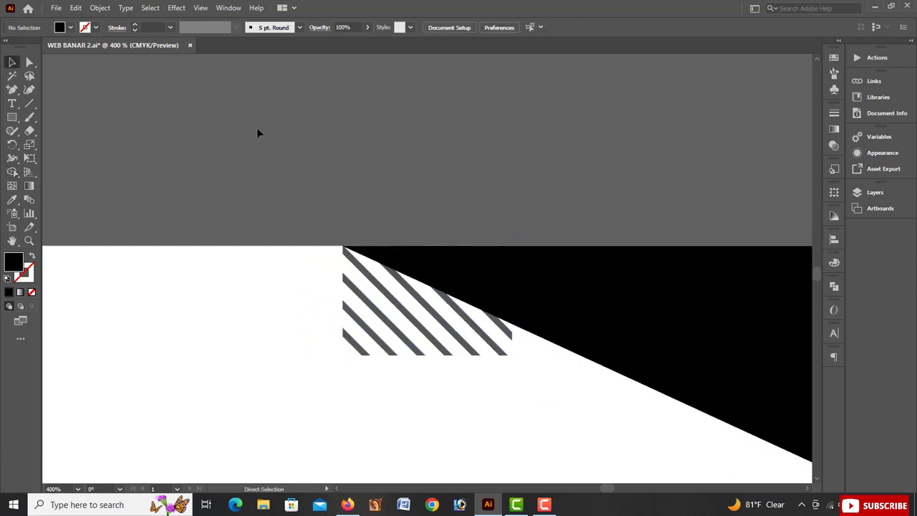
pyautogui.scroll(-6, 395, 192)
pyautogui.hscroll(5, 331, 237)
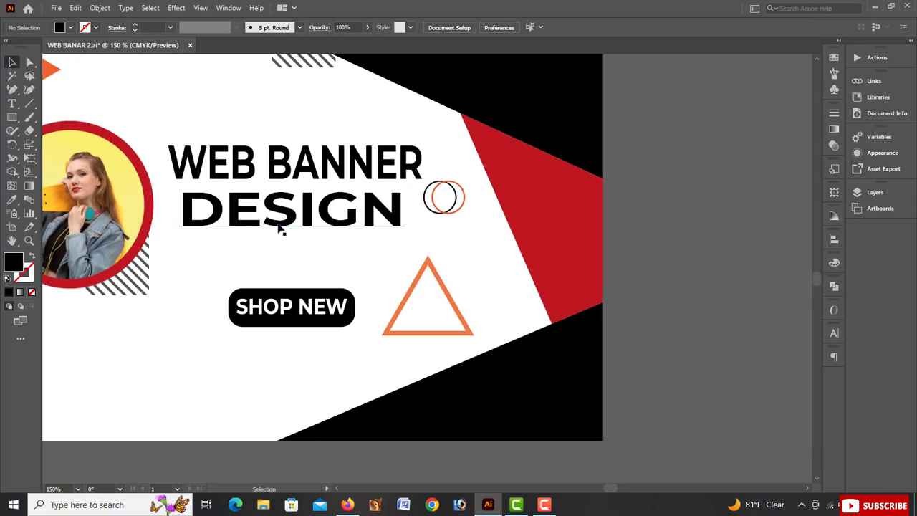
pyautogui.click(456, 376)
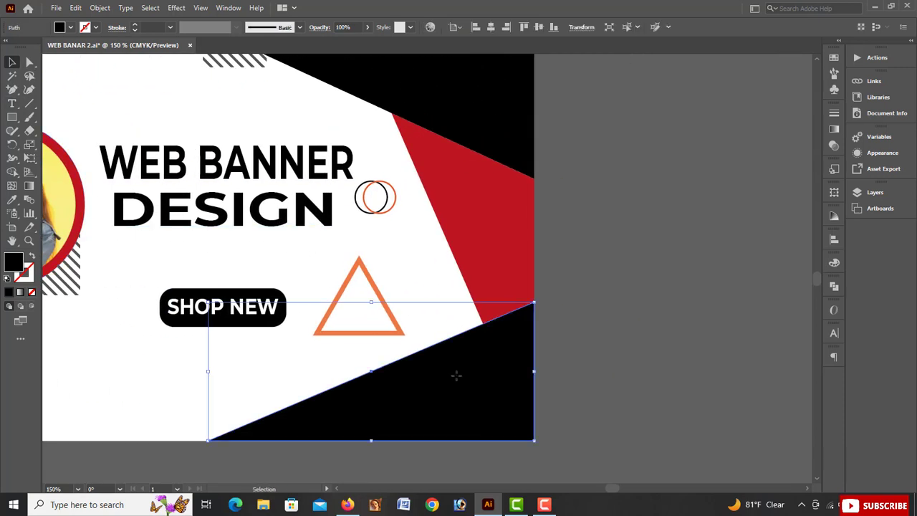
pyautogui.click(661, 344)
pyautogui.hotkey('ctrl', '-')
# Draw a small black circle below the banner and duplicate it into an evenly spaced row of five
pyautogui.hscroll(-6, 603, 341)
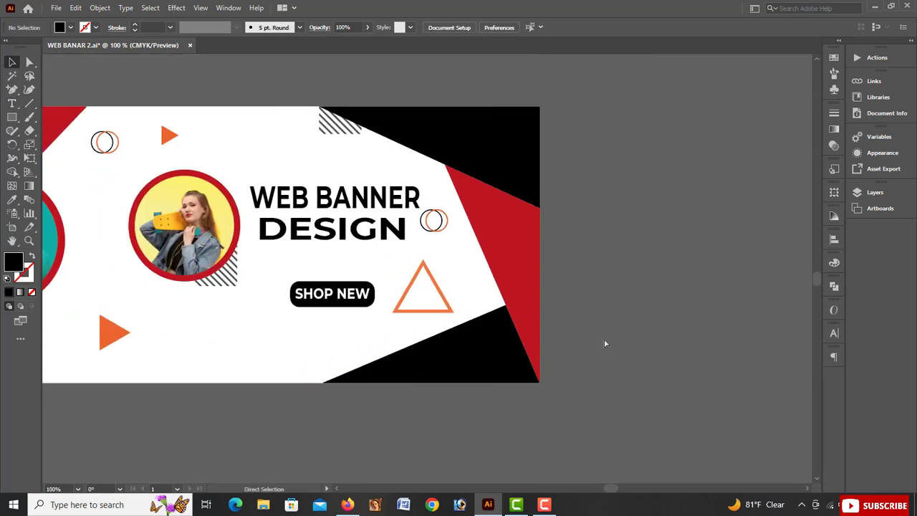
pyautogui.hscroll(-3, 267, 349)
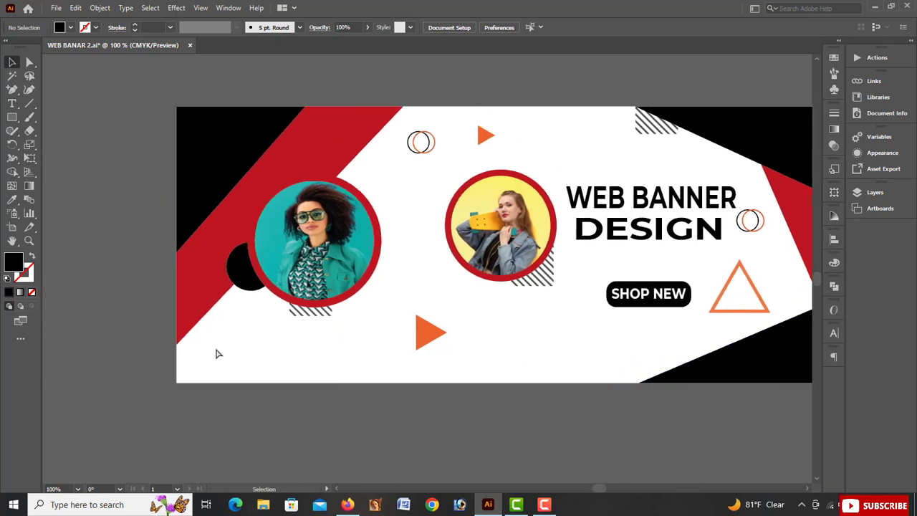
pyautogui.moveTo(216, 350); pyautogui.dragTo(148, 309)
pyautogui.moveTo(12, 118); pyautogui.dragTo(63, 146)
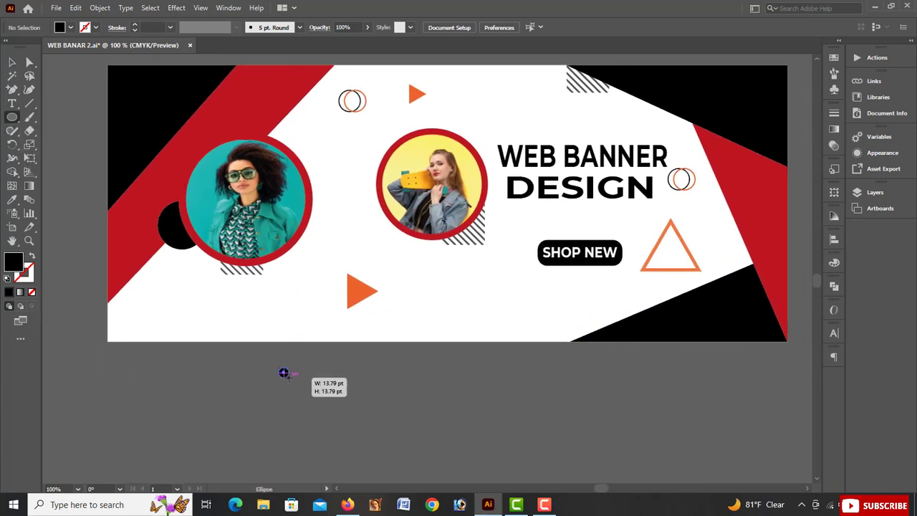
pyautogui.moveTo(284, 372); pyautogui.dragTo(371, 400)
pyautogui.hotkey('ctrl', 'd')
pyautogui.hotkey('ctrl', 'd')
pyautogui.hotkey('ctrl', 'd')
pyautogui.hotkey('ctrl', 'd')
pyautogui.press('Delete')
# Repeat the row of circles downward to make six rows and group the dot grid
pyautogui.hotkey('ctrl', 'd')
pyautogui.hotkey('ctrl', 'd')
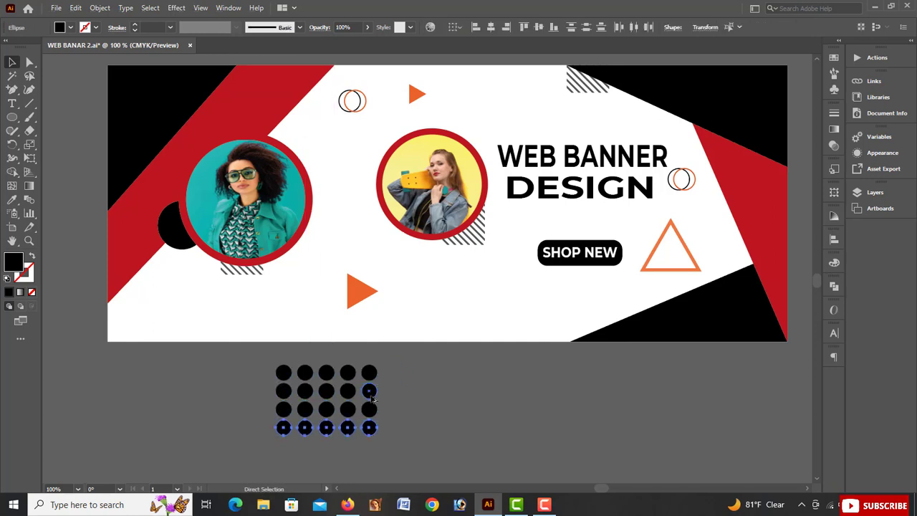
pyautogui.hotkey('ctrl', 'd')
pyautogui.hotkey('ctrl', 'd')
pyautogui.scroll(-2, 398, 386)
pyautogui.moveTo(208, 460); pyautogui.dragTo(236, 440)
pyautogui.rightClick(305, 379)
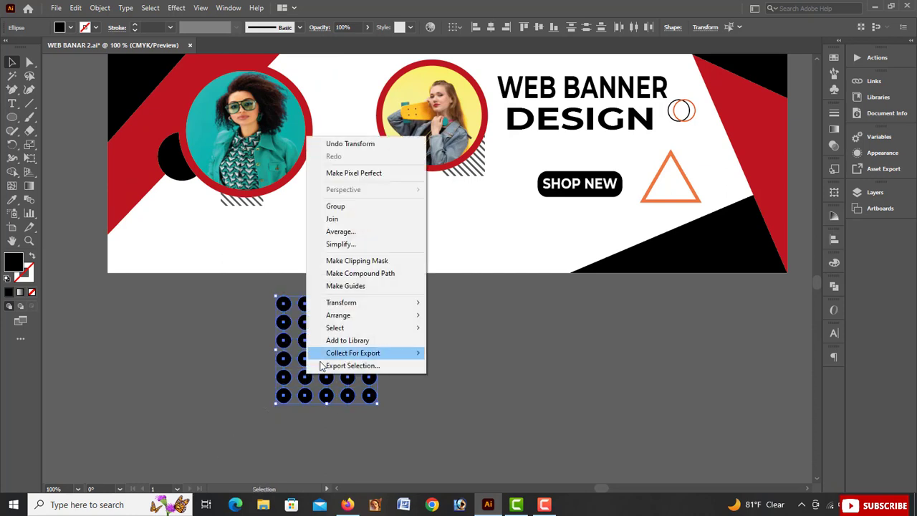
pyautogui.click(344, 205)
pyautogui.click(452, 347)
# Place the dot grid over the banner's lower-right corner and send it behind the red and black shapes
pyautogui.scroll(3, 452, 347)
pyautogui.moveTo(366, 403); pyautogui.dragTo(688, 394)
pyautogui.hscroll(14, 688, 396)
pyautogui.moveTo(459, 421); pyautogui.dragTo(580, 281)
pyautogui.hotkey('ctrl', '[')
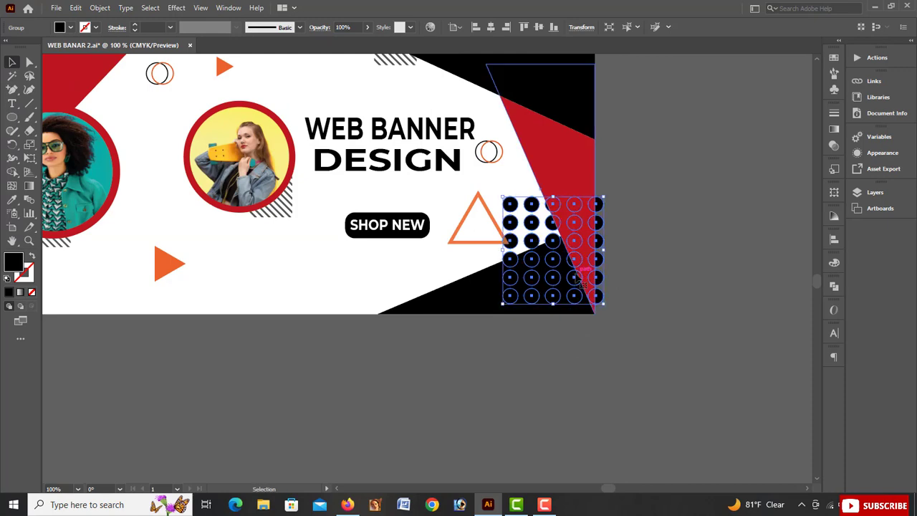
# Move the dot grid slightly down and right so it clears the orange triangle outline
pyautogui.hotkey('ctrl', '=')
pyautogui.hotkey('ctrl', '=')
pyautogui.hotkey('ctrl', '=')
pyautogui.moveTo(425, 296); pyautogui.dragTo(441, 337)
pyautogui.hotkey('ctrl', 'z')
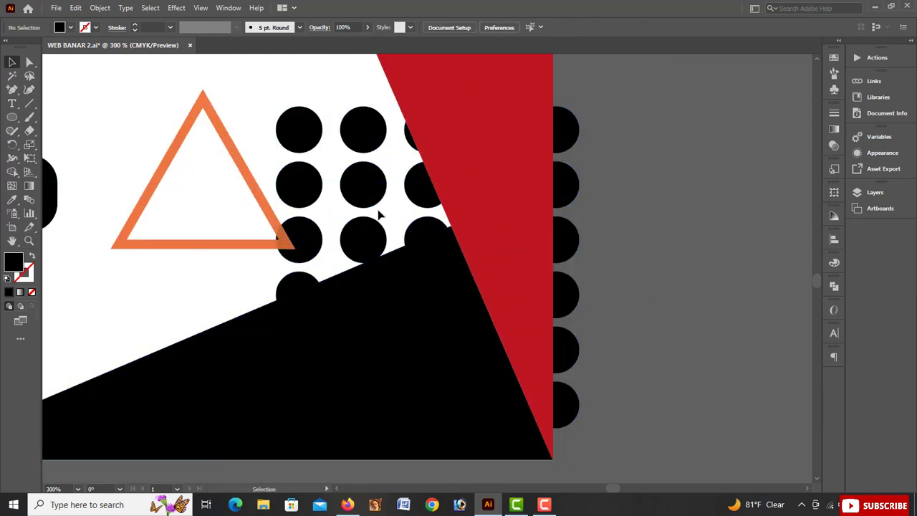
pyautogui.moveTo(368, 239); pyautogui.dragTo(393, 284)
pyautogui.click(679, 261)
# Remove the dots extending past the banner's right and bottom edges with Shape Builder
pyautogui.scroll(-2, 678, 261)
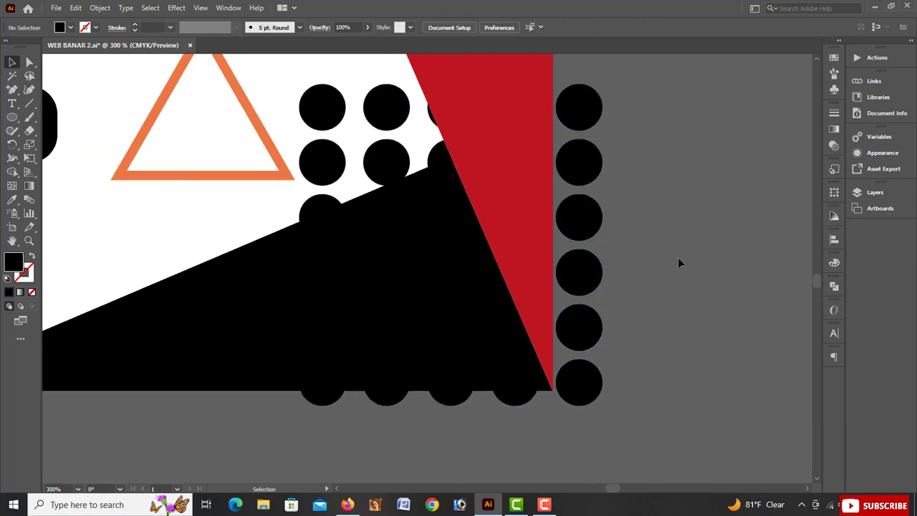
pyautogui.moveTo(502, 444); pyautogui.dragTo(501, 444)
pyautogui.click(13, 172)
pyautogui.moveTo(578, 106); pyautogui.dragTo(580, 394)
pyautogui.scroll(-2, 579, 394)
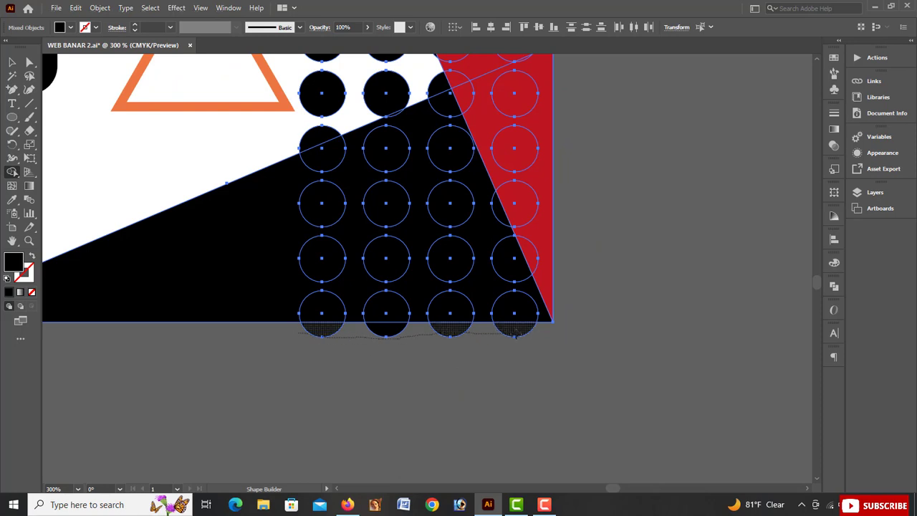
pyautogui.moveTo(516, 334)
pyautogui.mouseDown()
pyautogui.moveTo(382, 341)
pyautogui.moveTo(529, 329)
pyautogui.mouseUp()
pyautogui.hotkey('ctrl', 'z')
pyautogui.hotkey('ctrl', '-')
pyautogui.hotkey('ctrl', '-')
pyautogui.hscroll(-2, 473, 330)
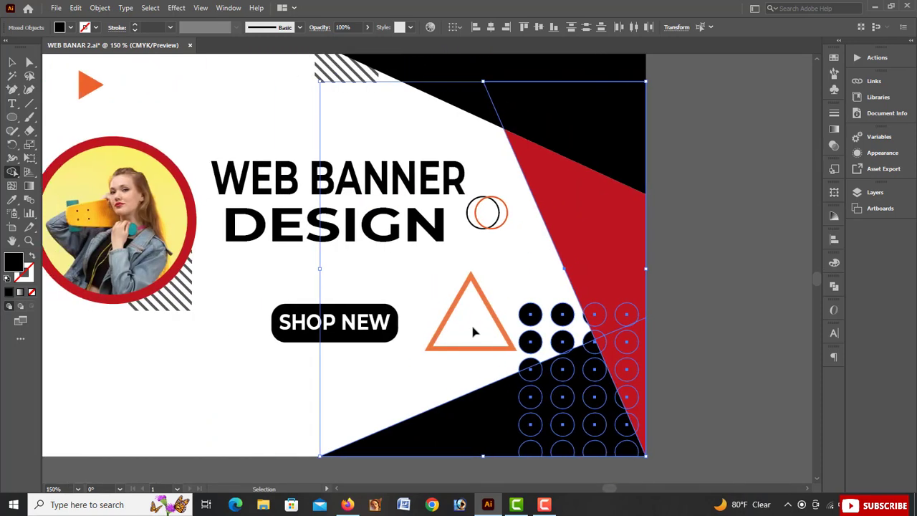
pyautogui.press('Return')
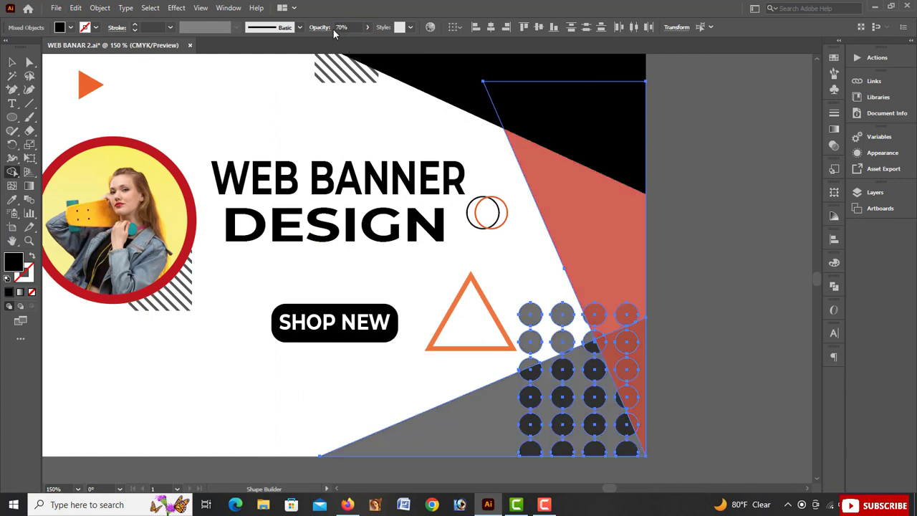
pyautogui.hotkey('ctrl', 'z')
# Set the opacity of the dot grid alone to 70%
pyautogui.click(13, 62)
pyautogui.click(672, 263)
pyautogui.click(563, 346)
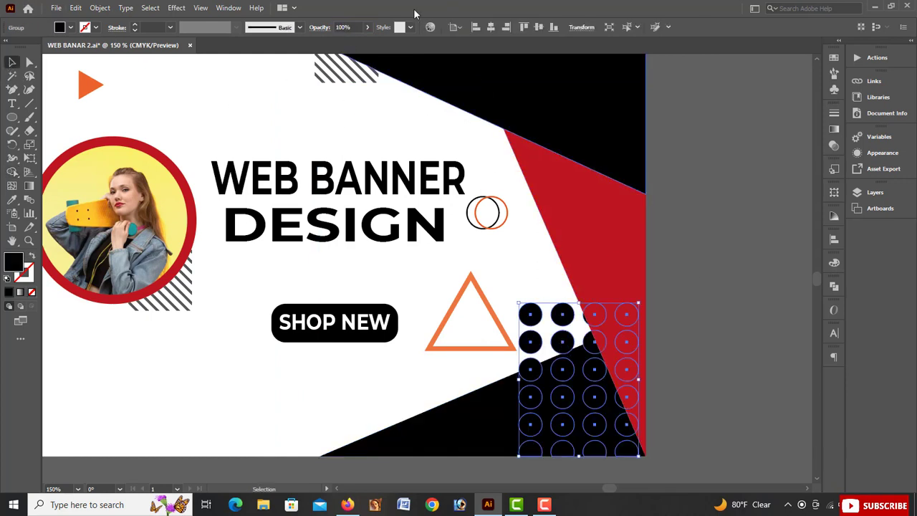
pyautogui.press('Return')
pyautogui.click(691, 348)
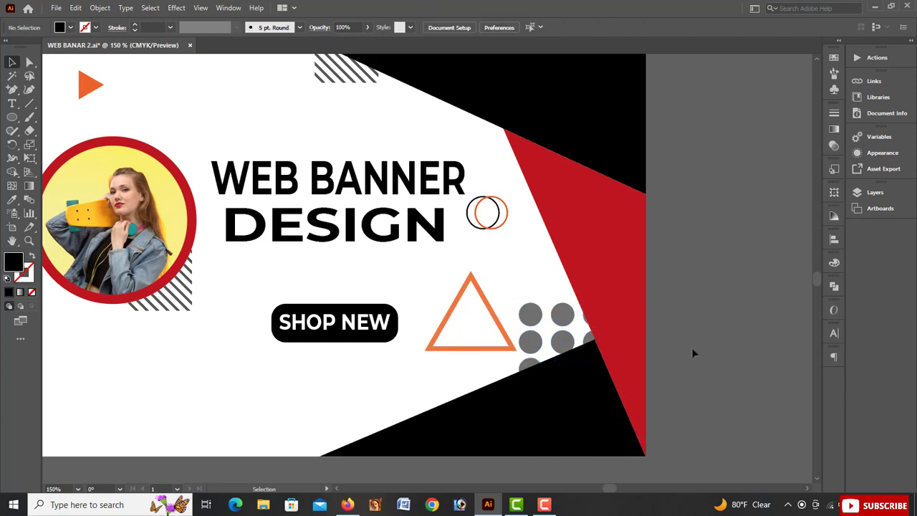
# Place a copy of the dot grid behind the lower-right edge of the teal photo circle, leaving only a few dots showing
pyautogui.scroll(-3, 732, 331)
pyautogui.hscroll(-5, 732, 331)
pyautogui.moveTo(737, 263); pyautogui.dragTo(244, 344)
pyautogui.hscroll(-6, 245, 342)
pyautogui.moveTo(448, 300); pyautogui.dragTo(165, 197)
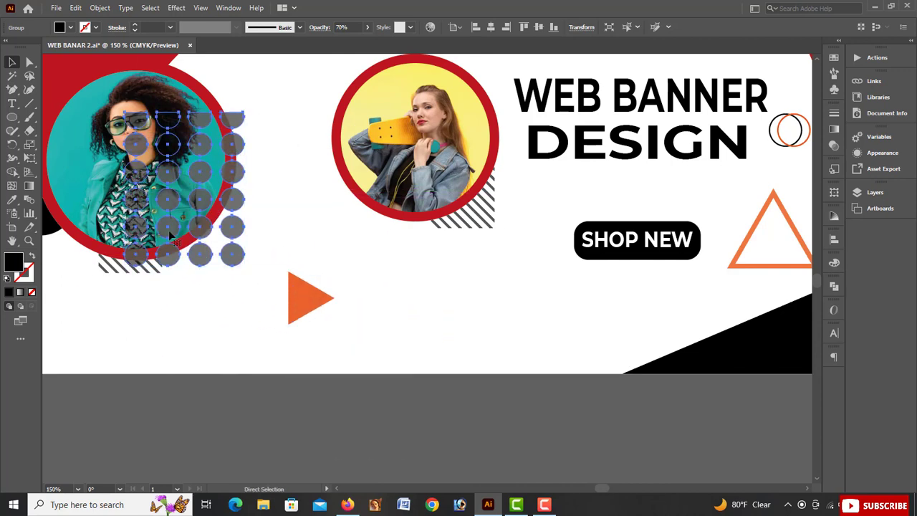
pyautogui.hotkey('ctrl', '=')
pyautogui.hotkey('ctrl', '[')
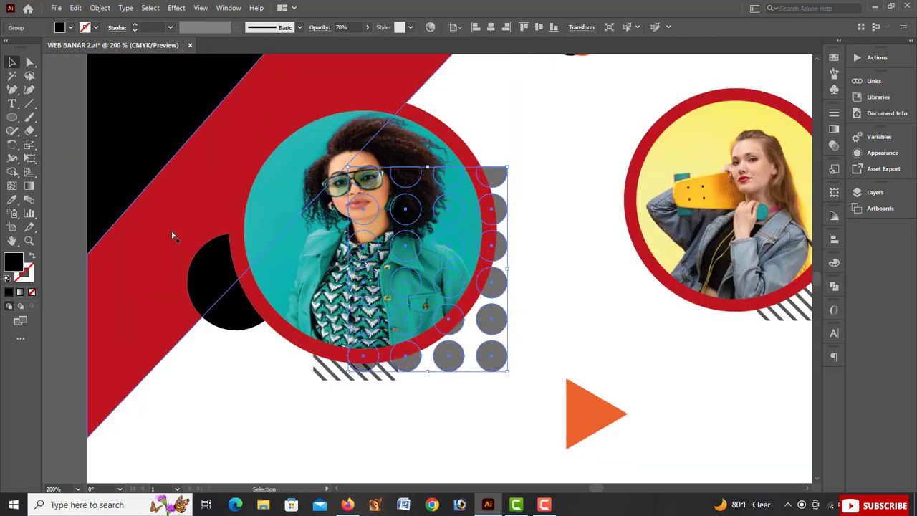
pyautogui.moveTo(492, 356)
pyautogui.mouseDown()
pyautogui.moveTo(487, 365)
pyautogui.moveTo(487, 348)
pyautogui.moveTo(480, 350)
pyautogui.mouseUp()
pyautogui.scroll(-3, 483, 429)
pyautogui.click(483, 419)
# Examine the whole banner alongside the example banner above it
pyautogui.hotkey('ctrl', '-')
pyautogui.hotkey('ctrl', '-')
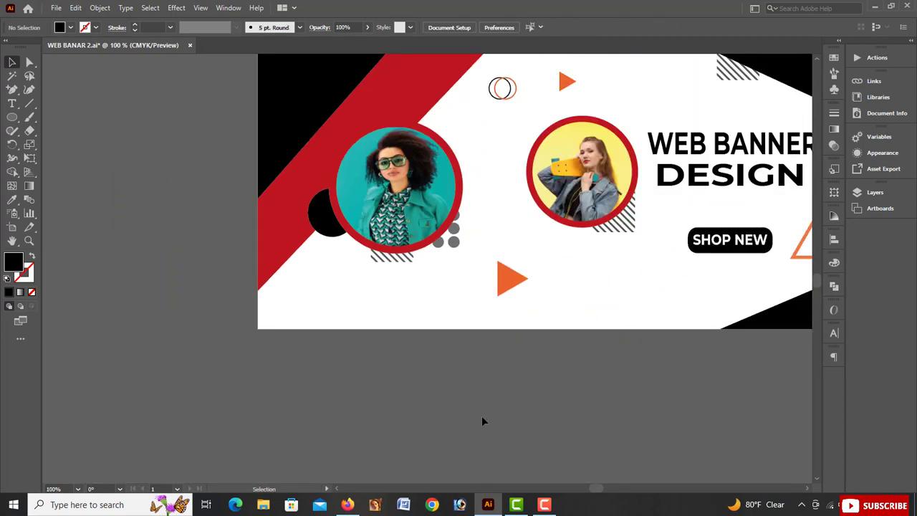
pyautogui.hscroll(2, 489, 429)
pyautogui.hotkey('ctrl', '-')
pyautogui.scroll(3, 478, 378)
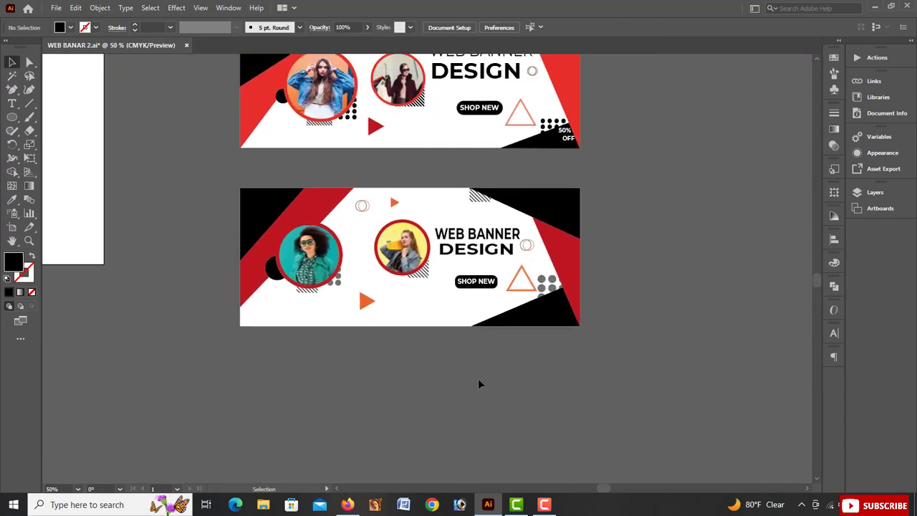
pyautogui.hscroll(-1, 480, 384)
pyautogui.hotkey('ctrl', '-')
# Add an anchor point midway on the red band's edge along the black corner and shift it down-right to bend that edge
pyautogui.hotkey('ctrl', '+')
pyautogui.hotkey('ctrl', '+')
pyautogui.hotkey('ctrl', '+')
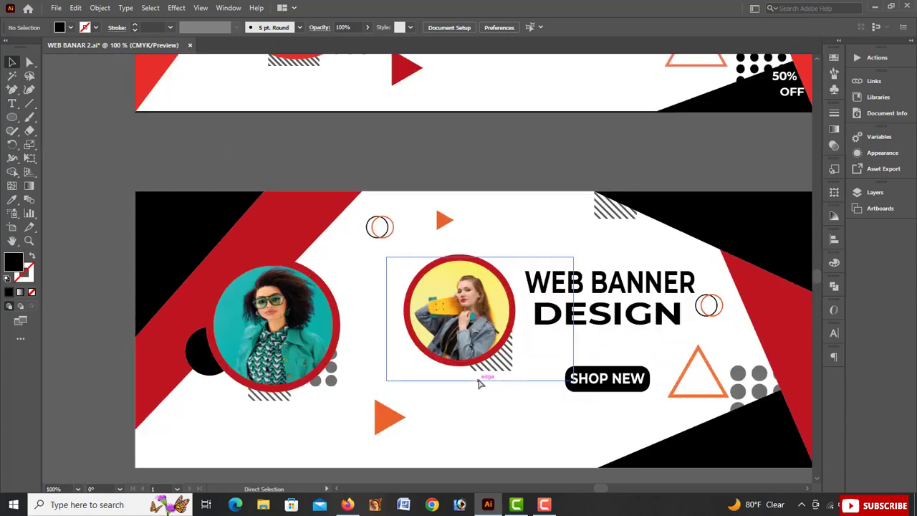
pyautogui.hscroll(-2, 479, 384)
pyautogui.hotkey('ctrl', '+')
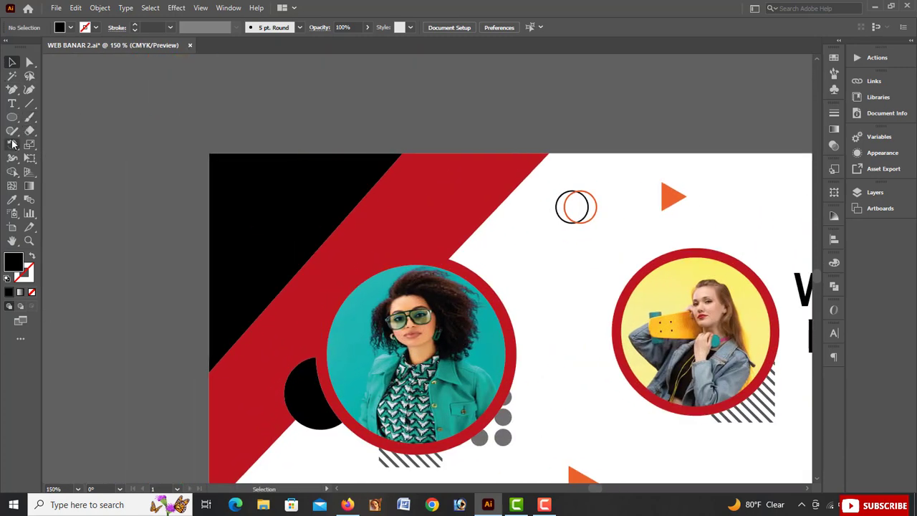
pyautogui.click(11, 89)
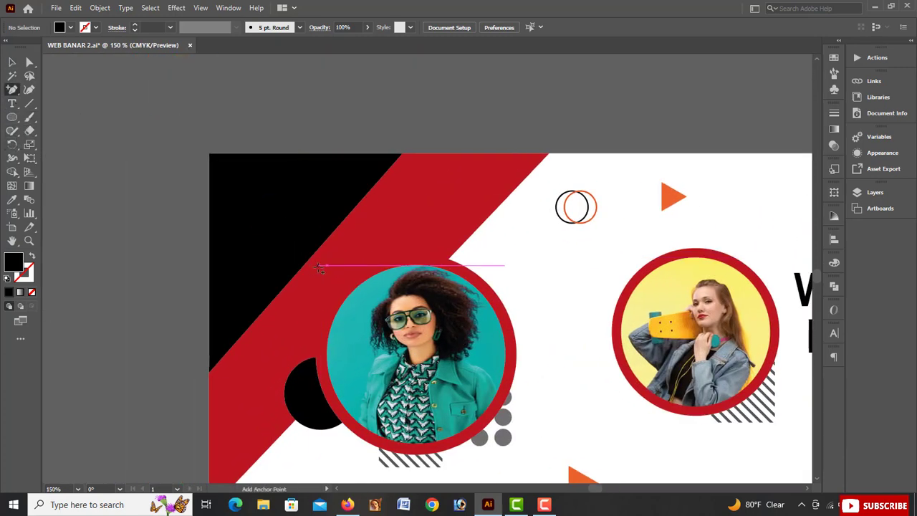
pyautogui.click(316, 257)
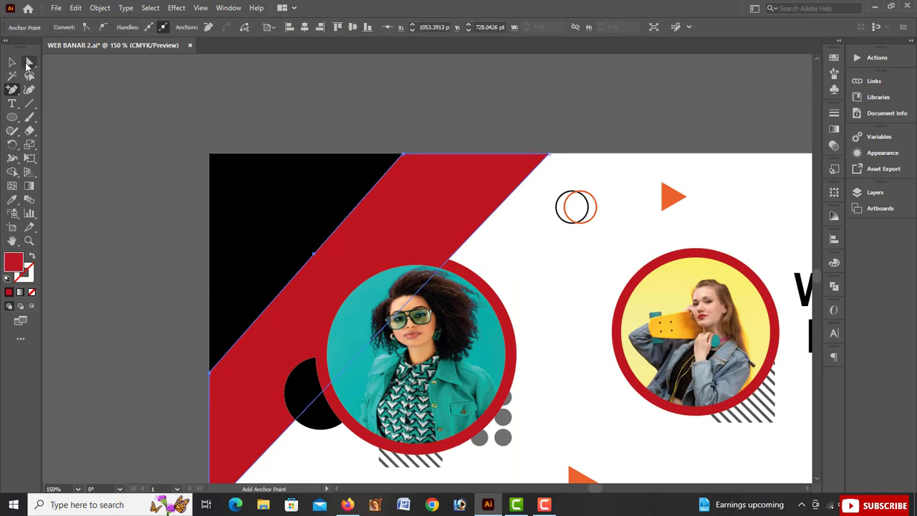
pyautogui.click(28, 62)
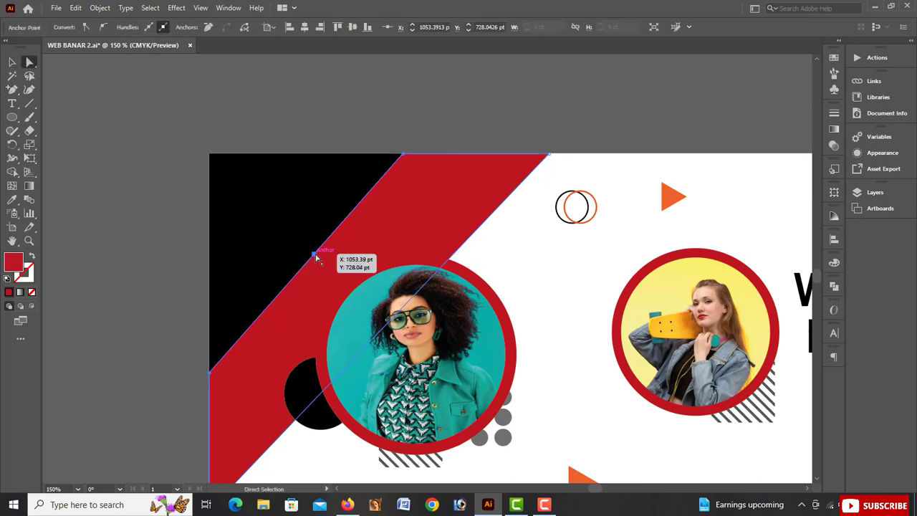
pyautogui.moveTo(318, 258); pyautogui.dragTo(326, 273)
pyautogui.click(150, 187)
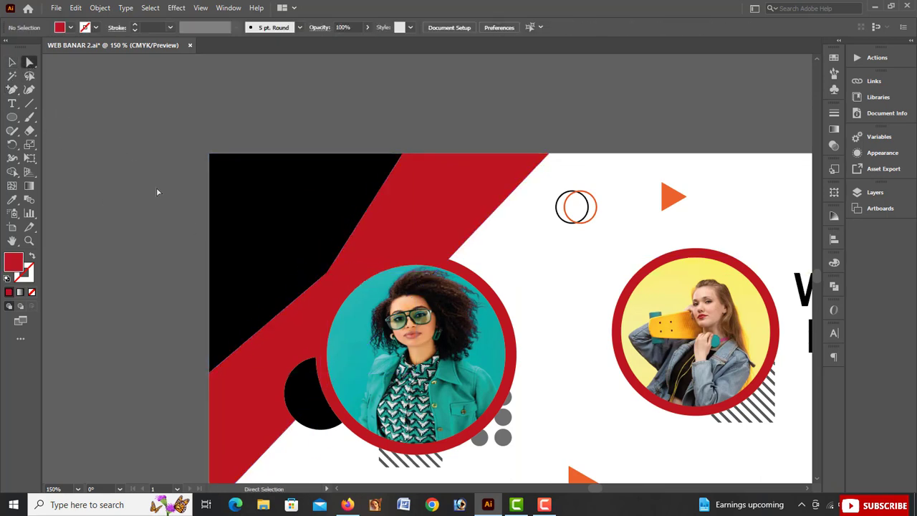
# Add the text "LOGO HERE" beside the banner's upper-right corner
pyautogui.scroll(-6, 164, 189)
pyautogui.scroll(-3, 165, 188)
pyautogui.hscroll(7, 166, 185)
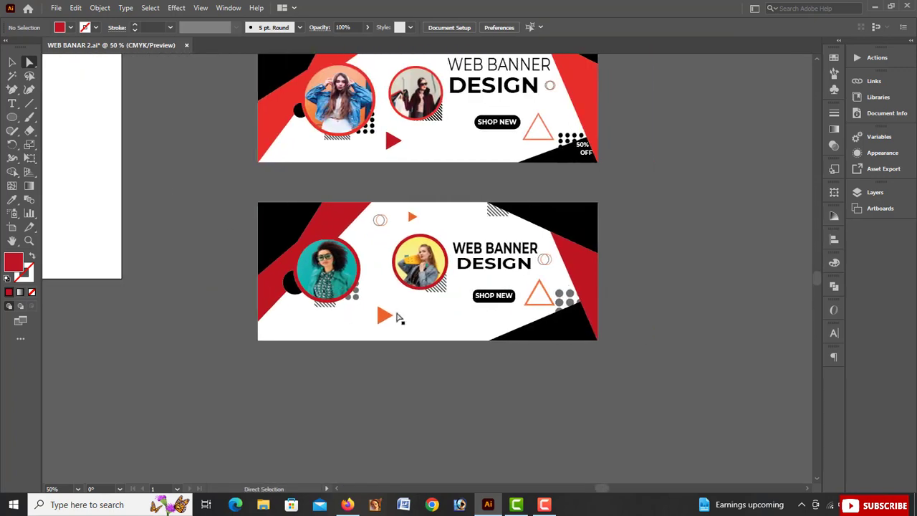
pyautogui.hscroll(2, 665, 317)
pyautogui.hotkey('ctrl', '-')
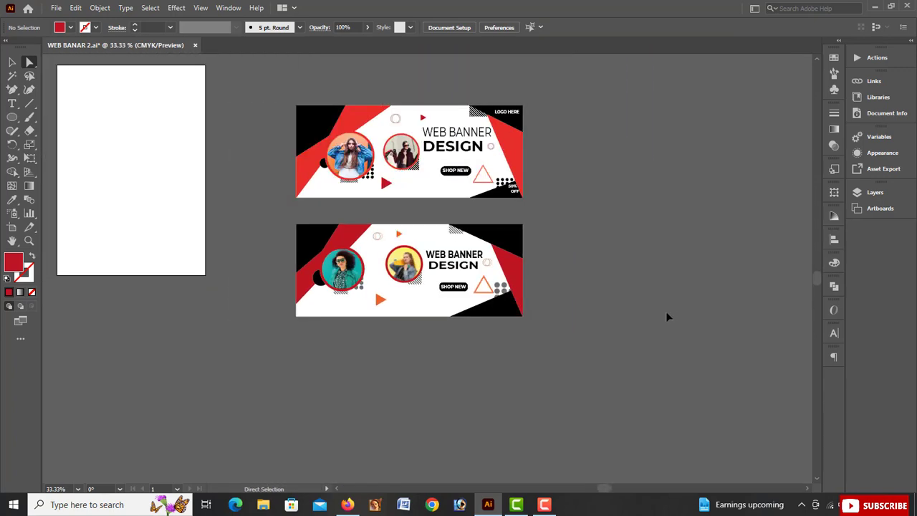
pyautogui.hotkey('ctrl', '+')
pyautogui.hotkey('ctrl', '+')
pyautogui.hotkey('ctrl', '+')
pyautogui.hscroll(5, 430, 272)
pyautogui.click(12, 104)
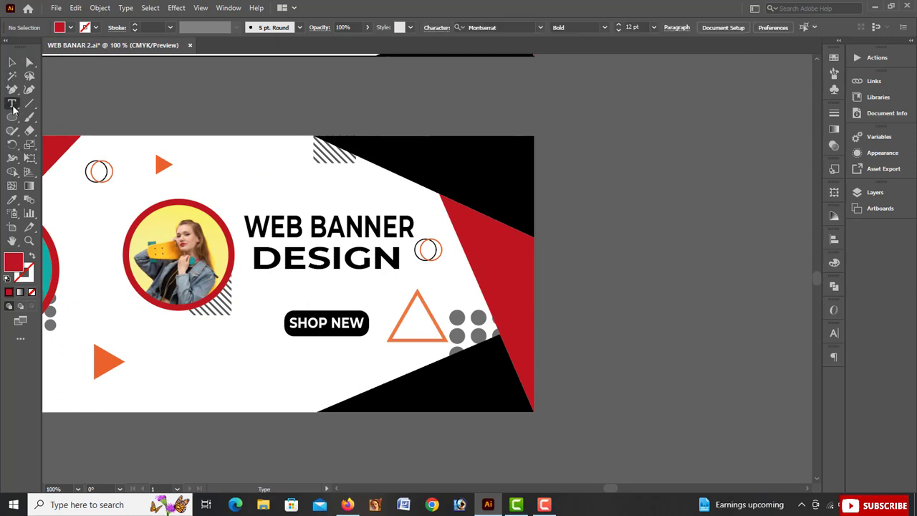
pyautogui.click(598, 151)
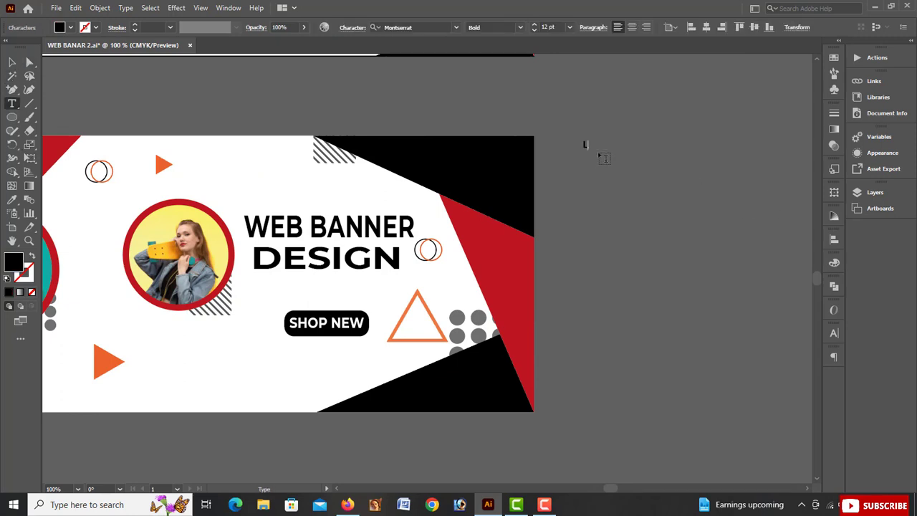
pyautogui.press('Escape')
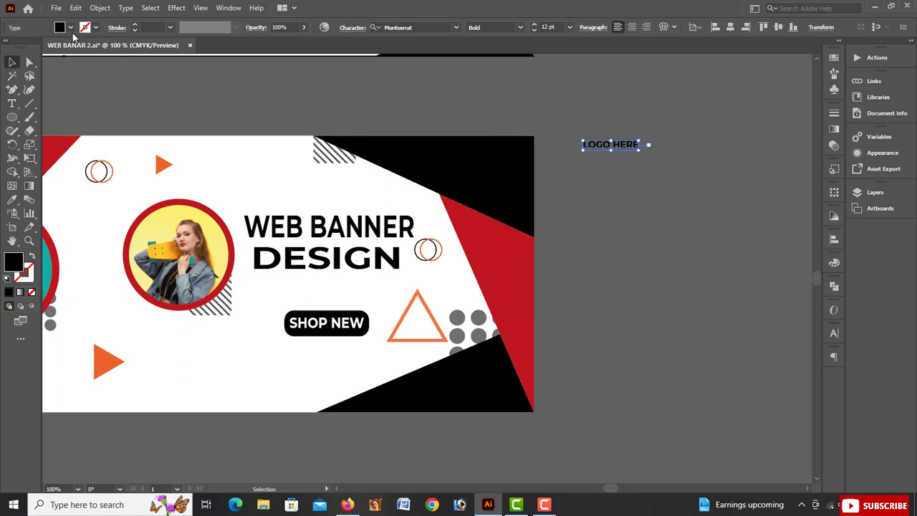
# Fill the "LOGO HERE" text with white and place it on the upper-right black shape, enlarged to about 18.8 pt
pyautogui.click(71, 27)
pyautogui.click(21, 52)
pyautogui.click(661, 237)
pyautogui.moveTo(621, 144); pyautogui.dragTo(484, 159)
pyautogui.hotkey('ctrl', '+')
pyautogui.hotkey('ctrl', '+')
pyautogui.moveTo(484, 279); pyautogui.dragTo(487, 291)
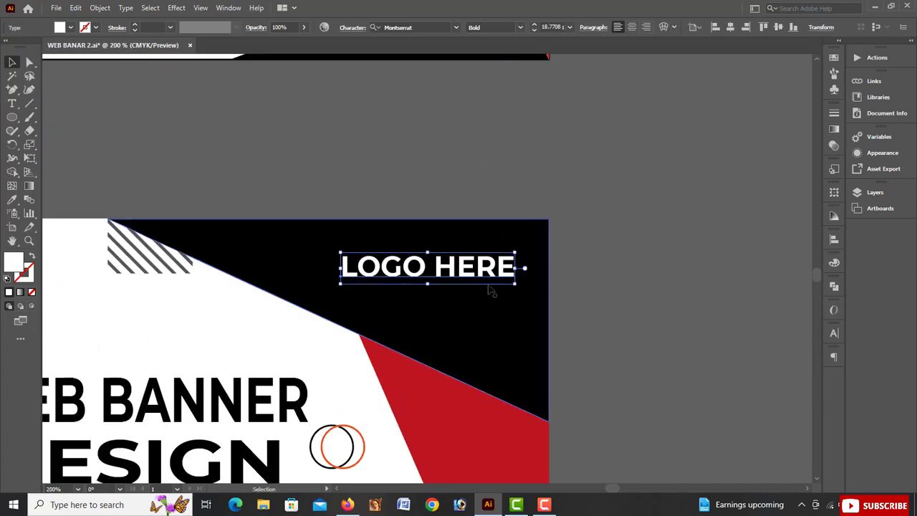